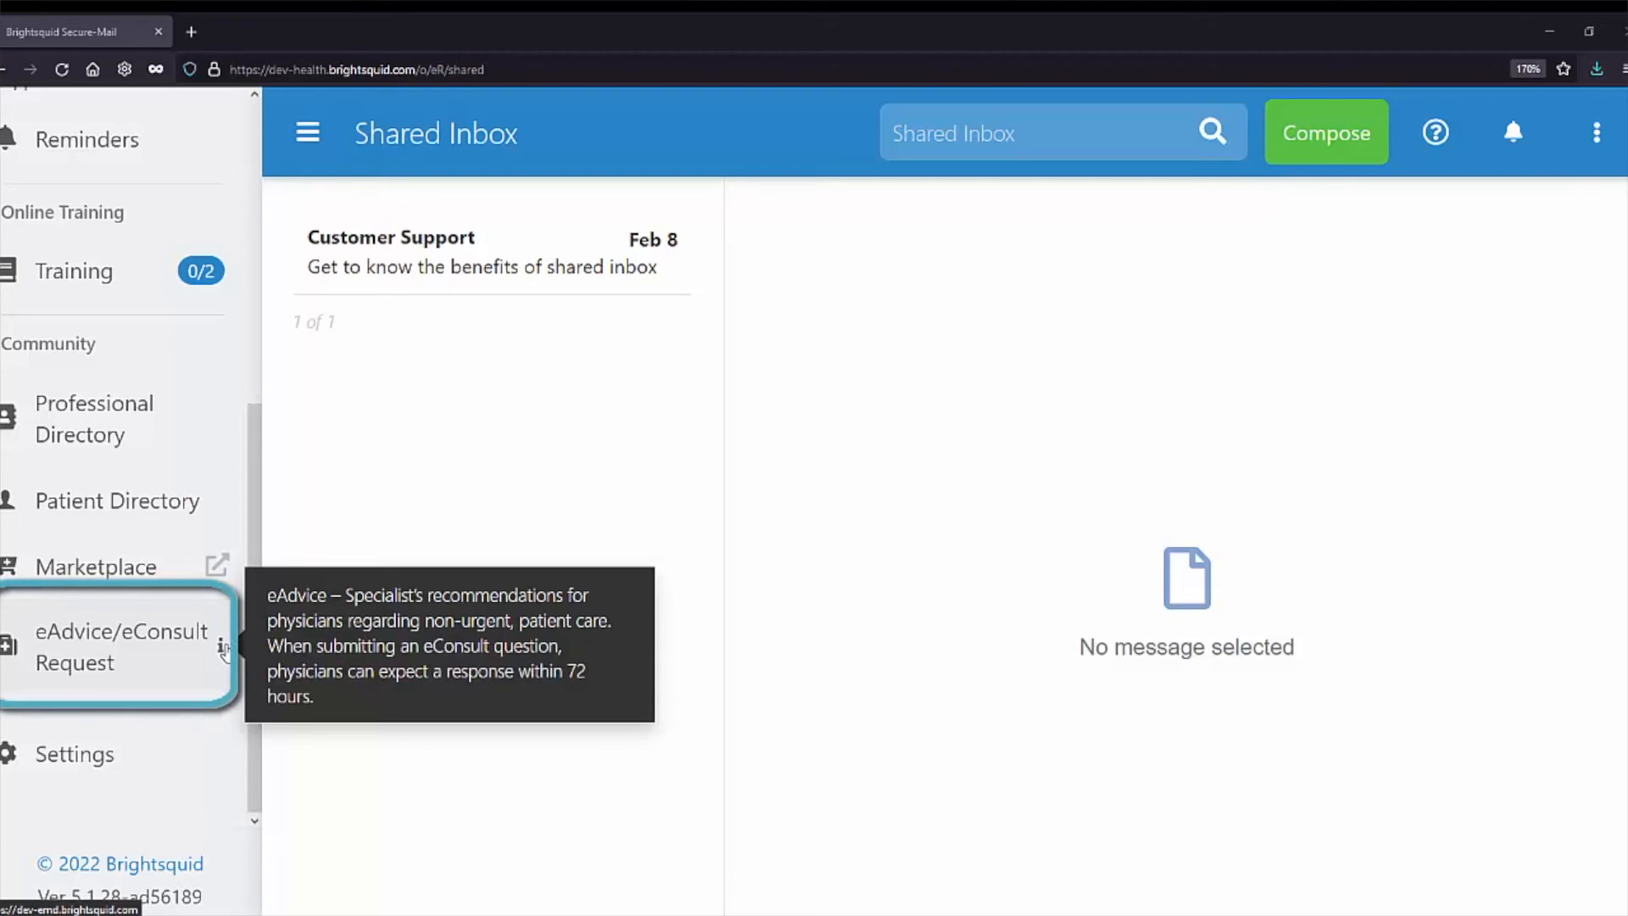
# Open the eAdvice/eConsult Request dashboard and start a new eConsult case request.
pyautogui.click(146, 646)
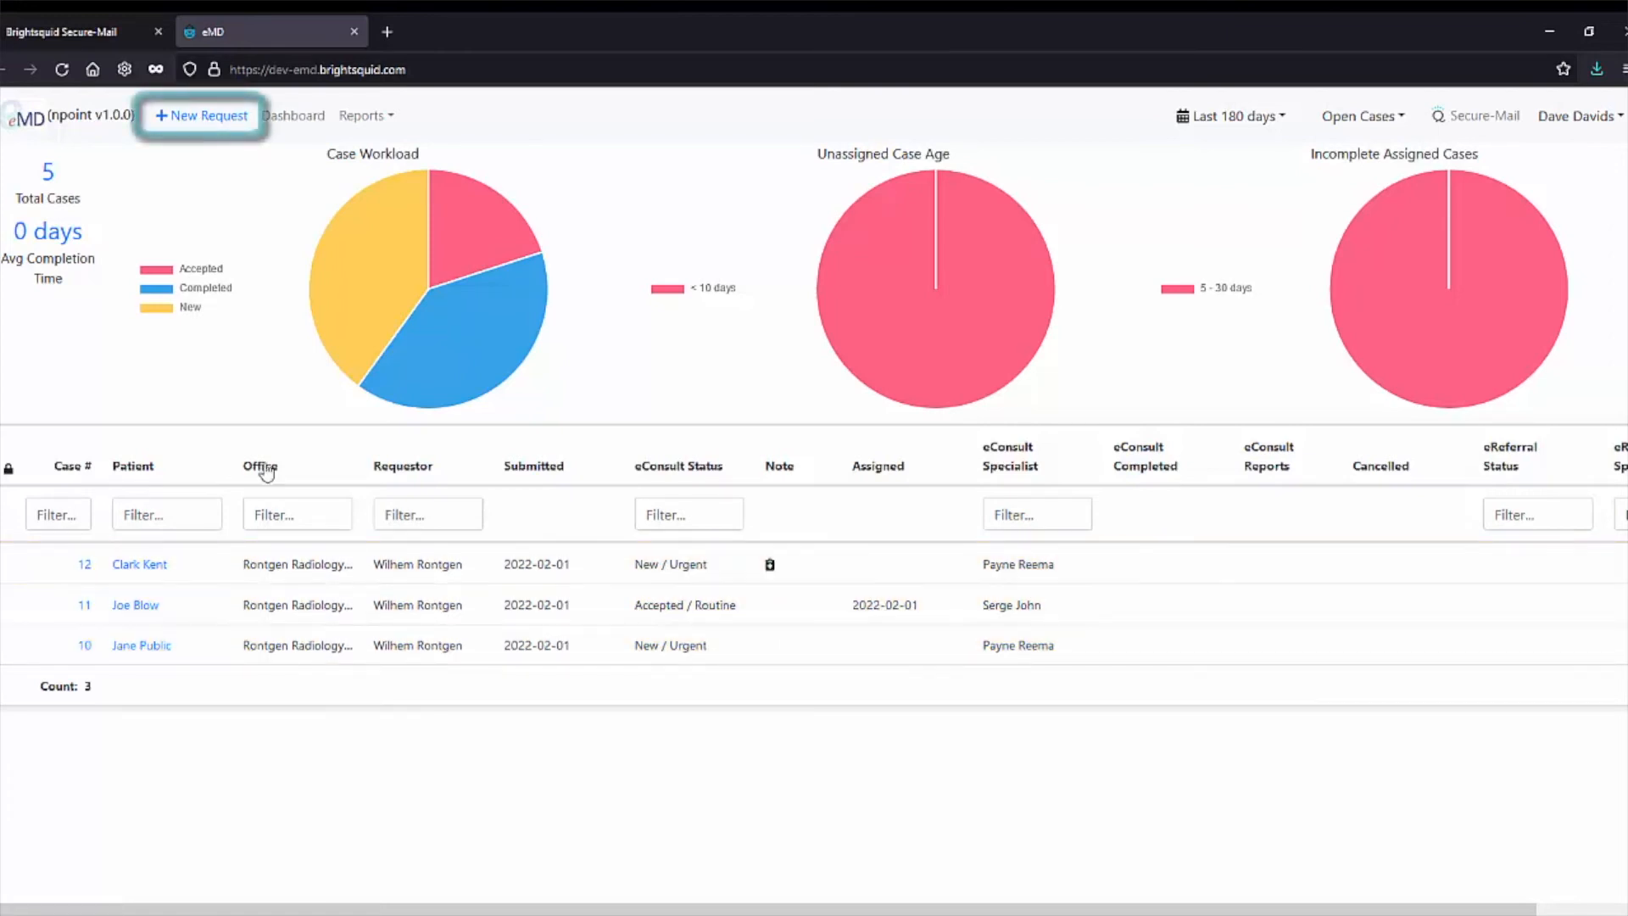
pyautogui.click(208, 122)
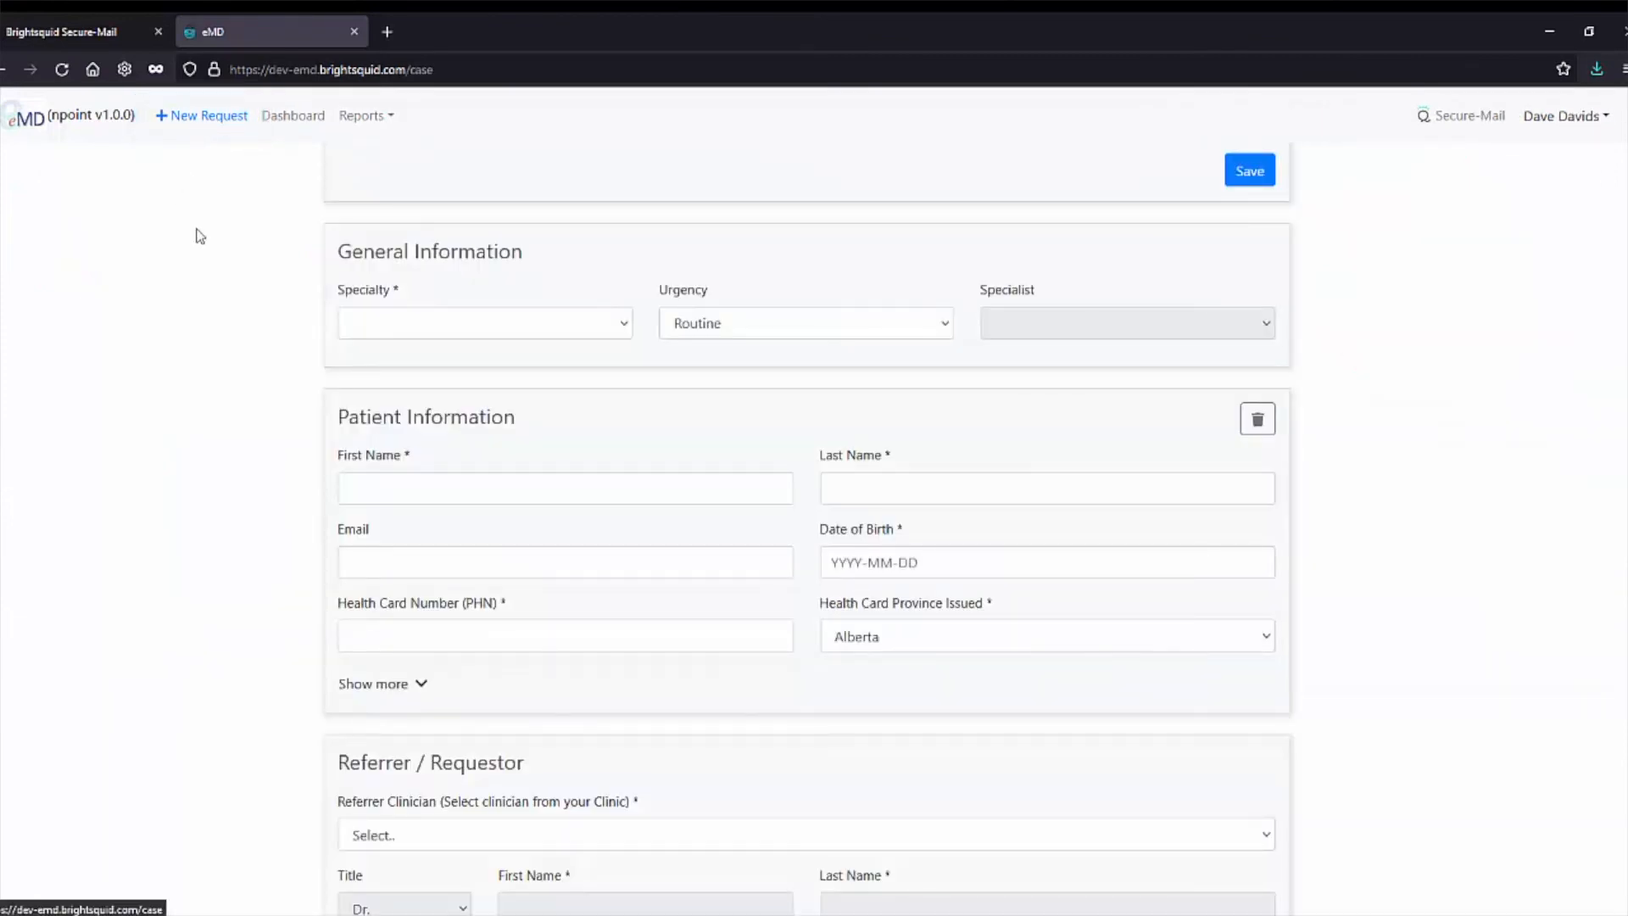
# Set the request to Chronic Pain specialty, Routine urgency, and the second listed specialist.
pyautogui.click(625, 329)
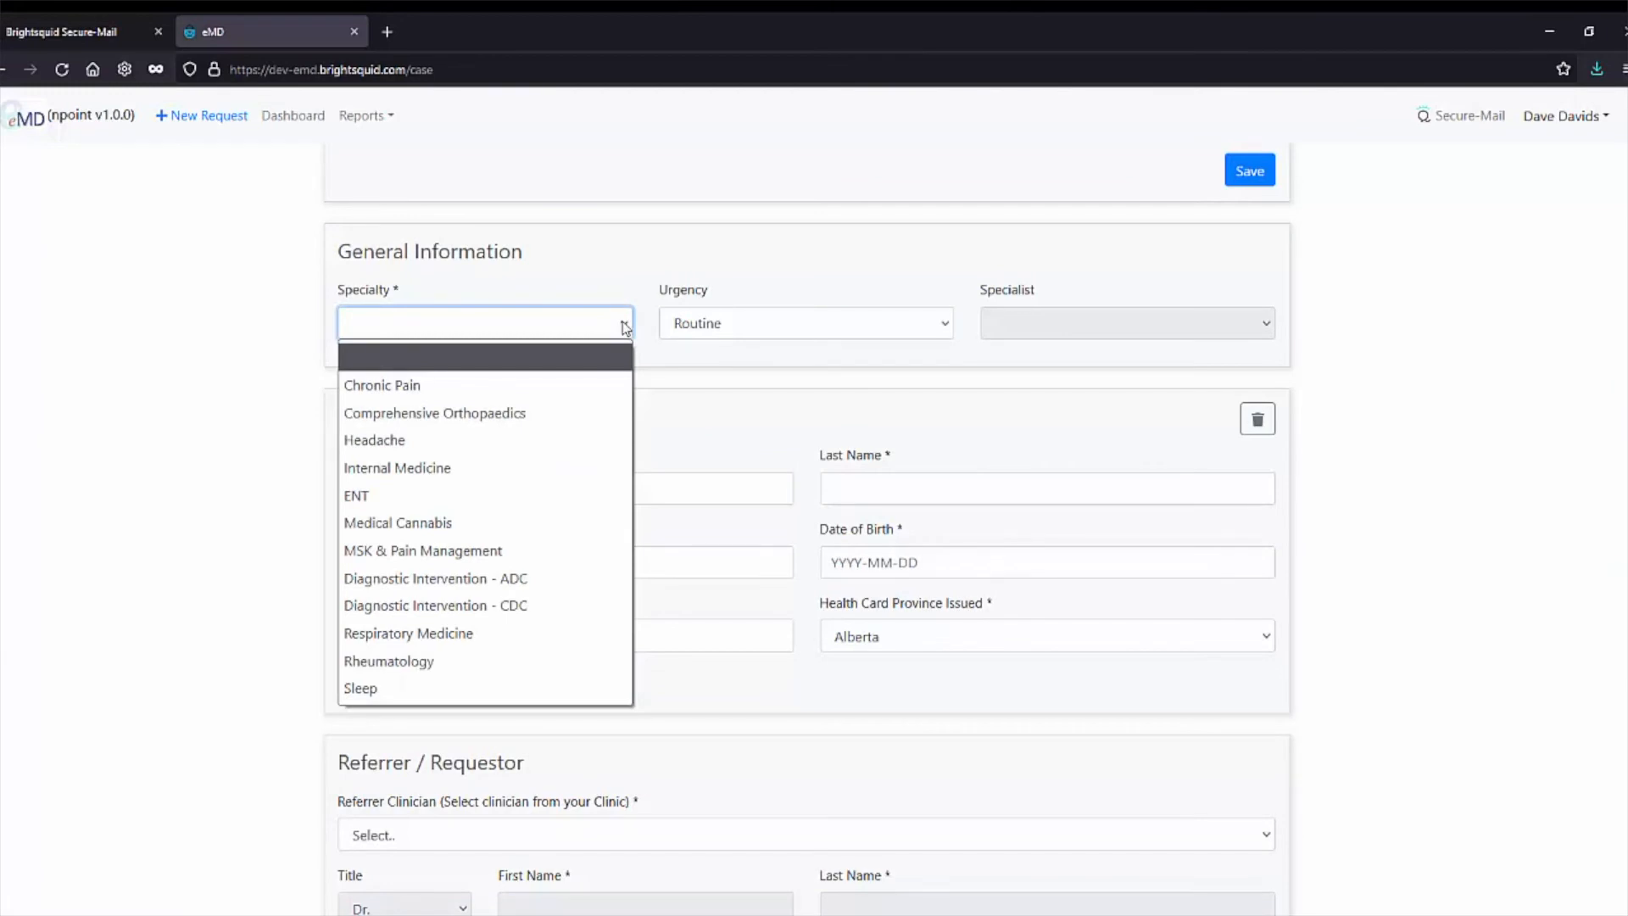
pyautogui.click(608, 386)
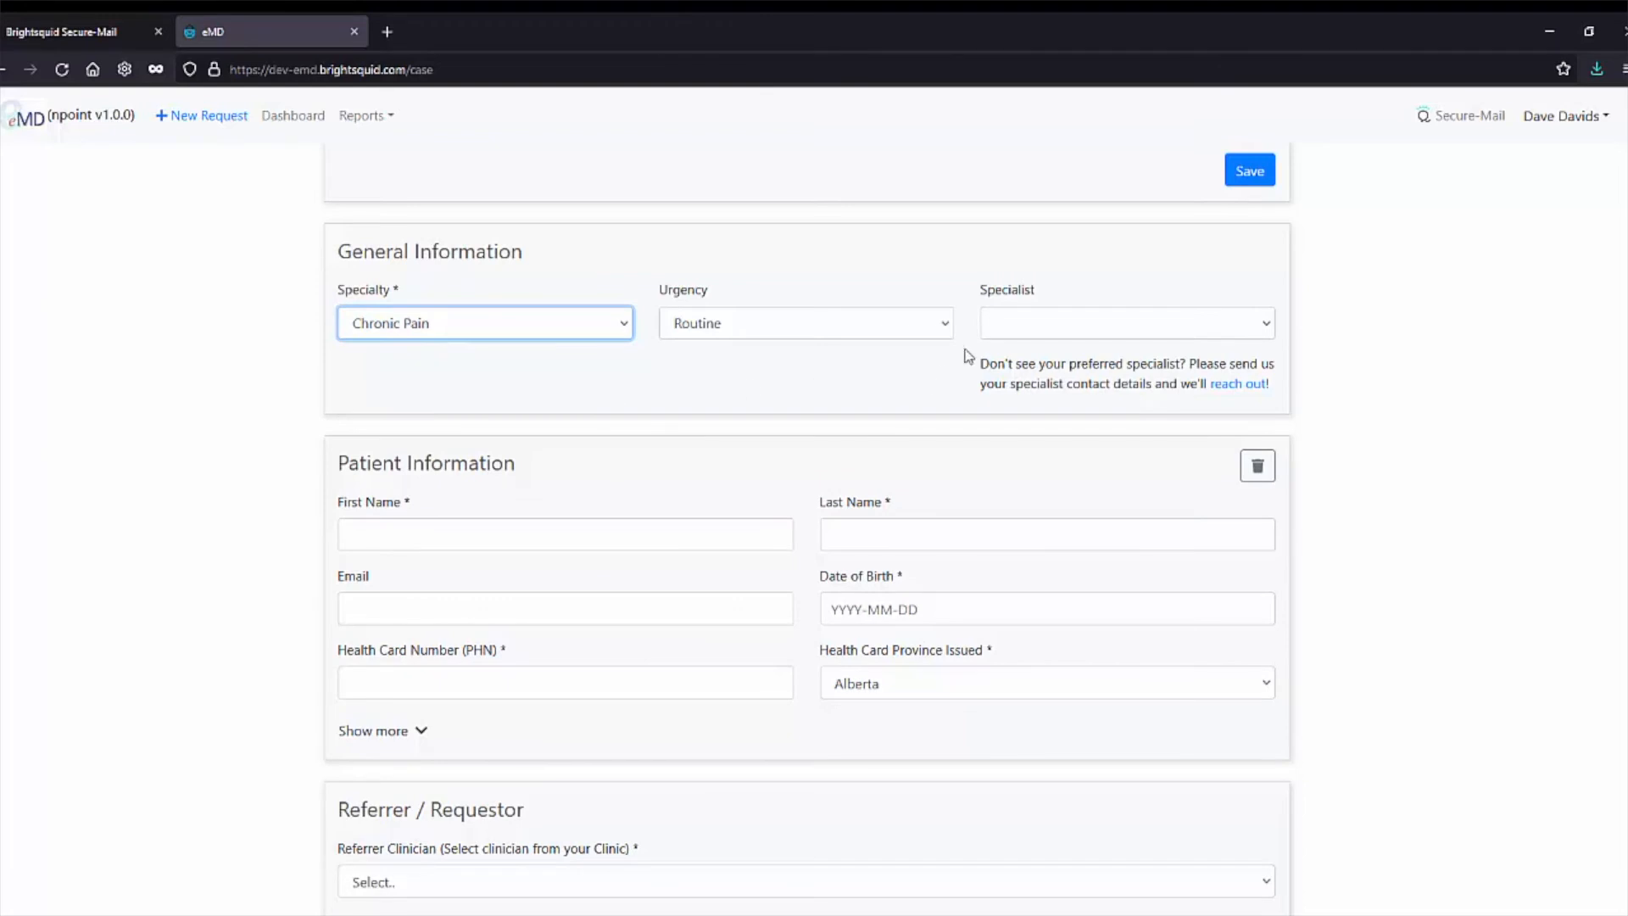
pyautogui.click(941, 328)
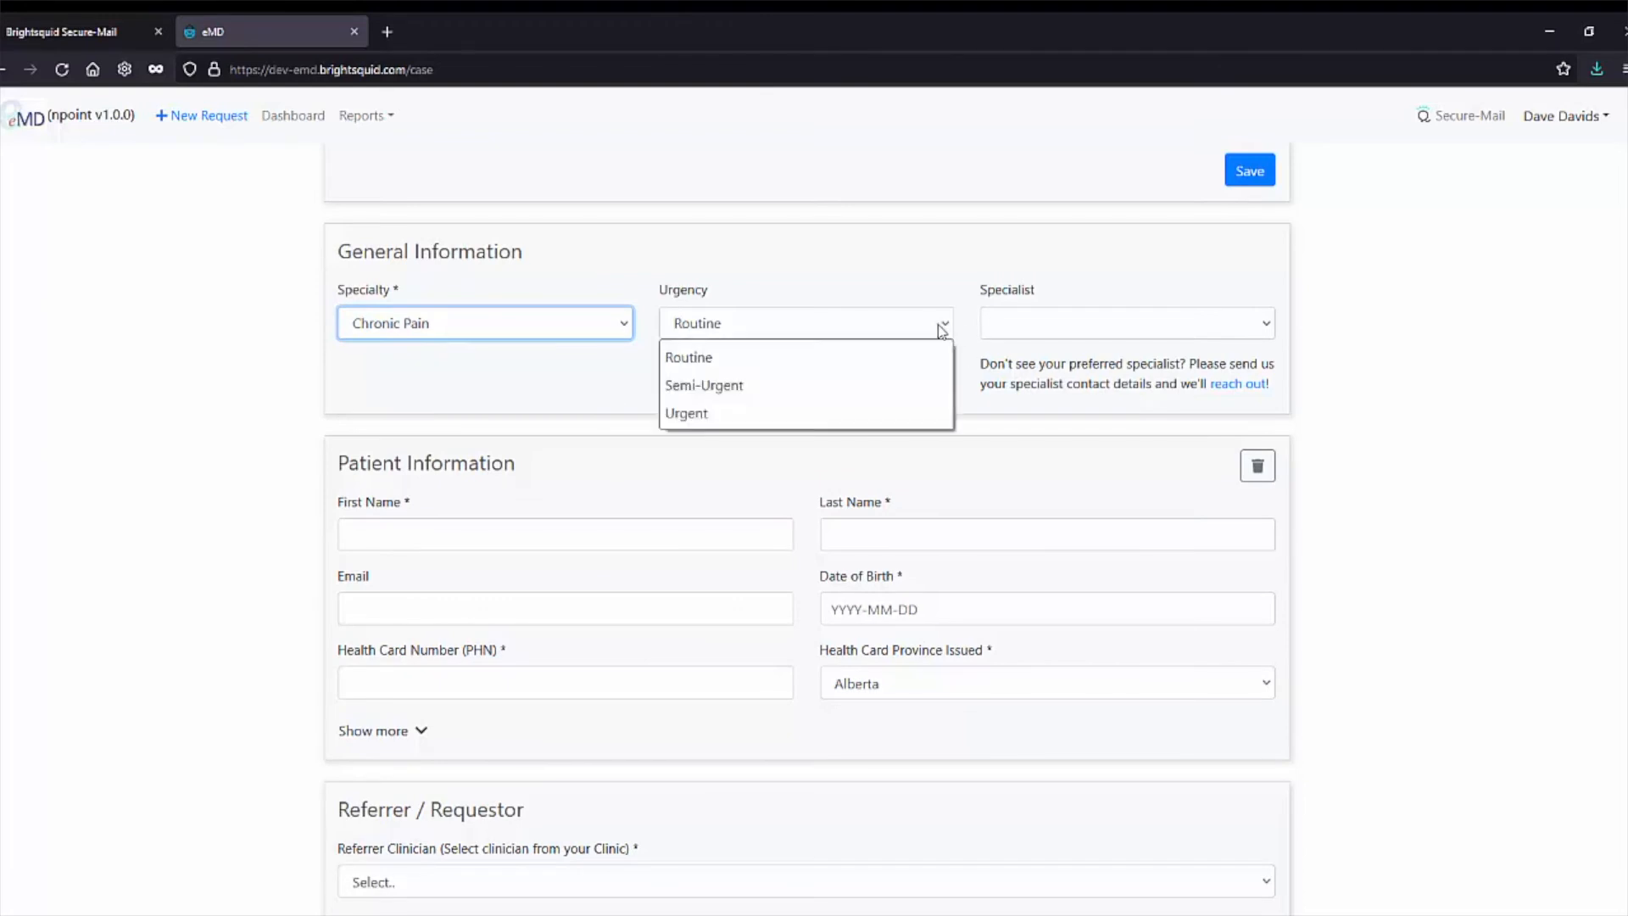
pyautogui.click(902, 362)
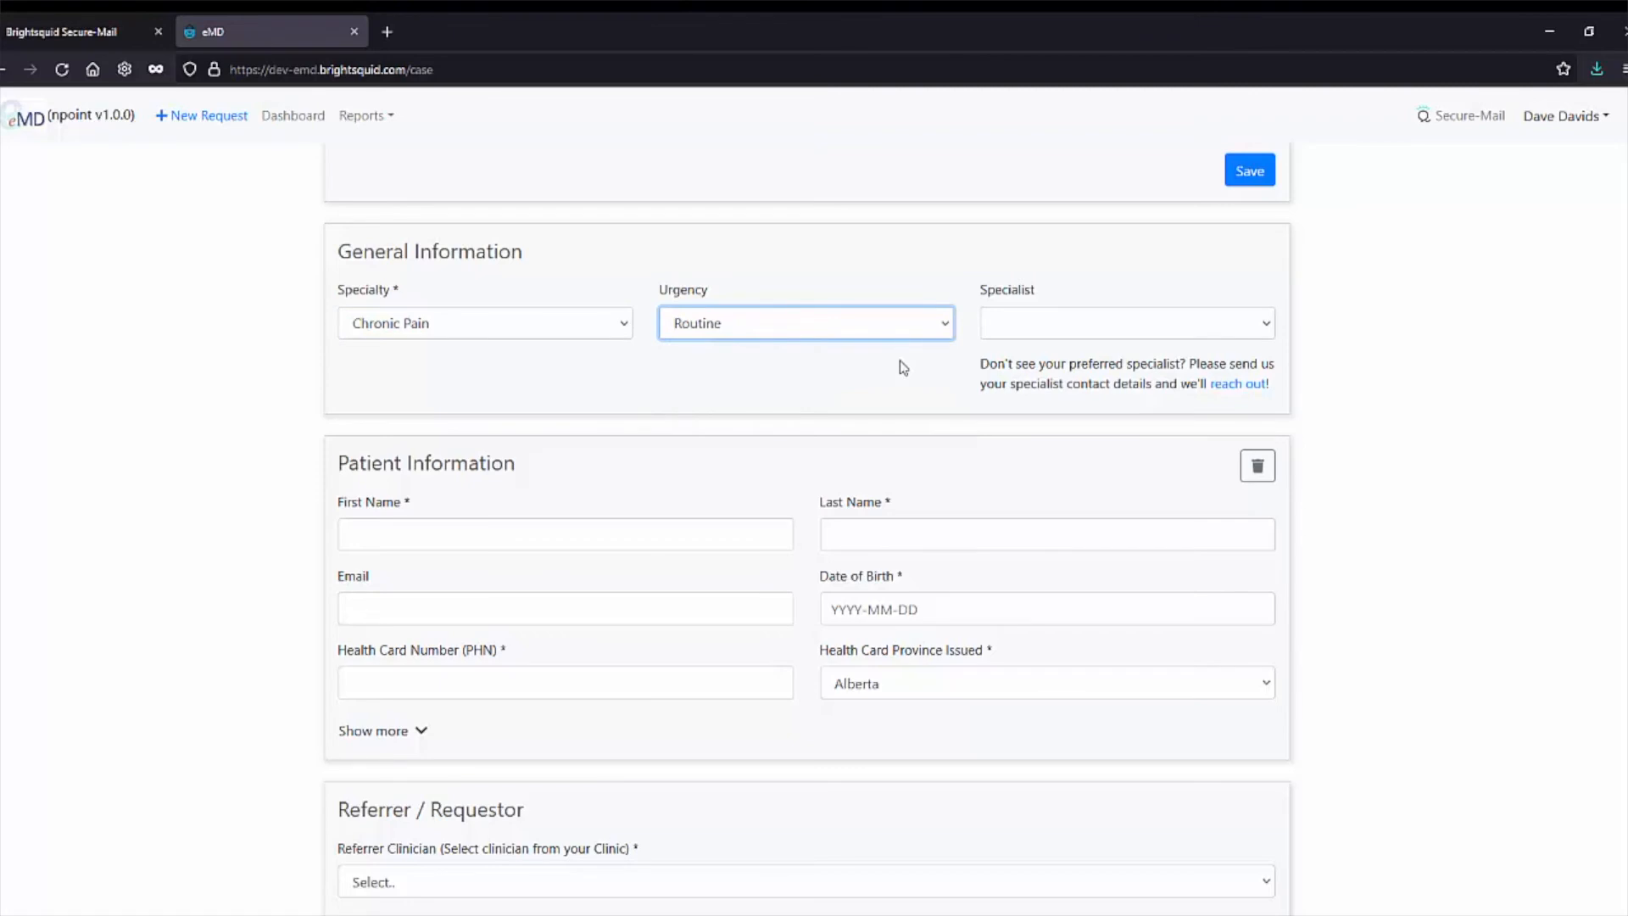
pyautogui.click(1072, 327)
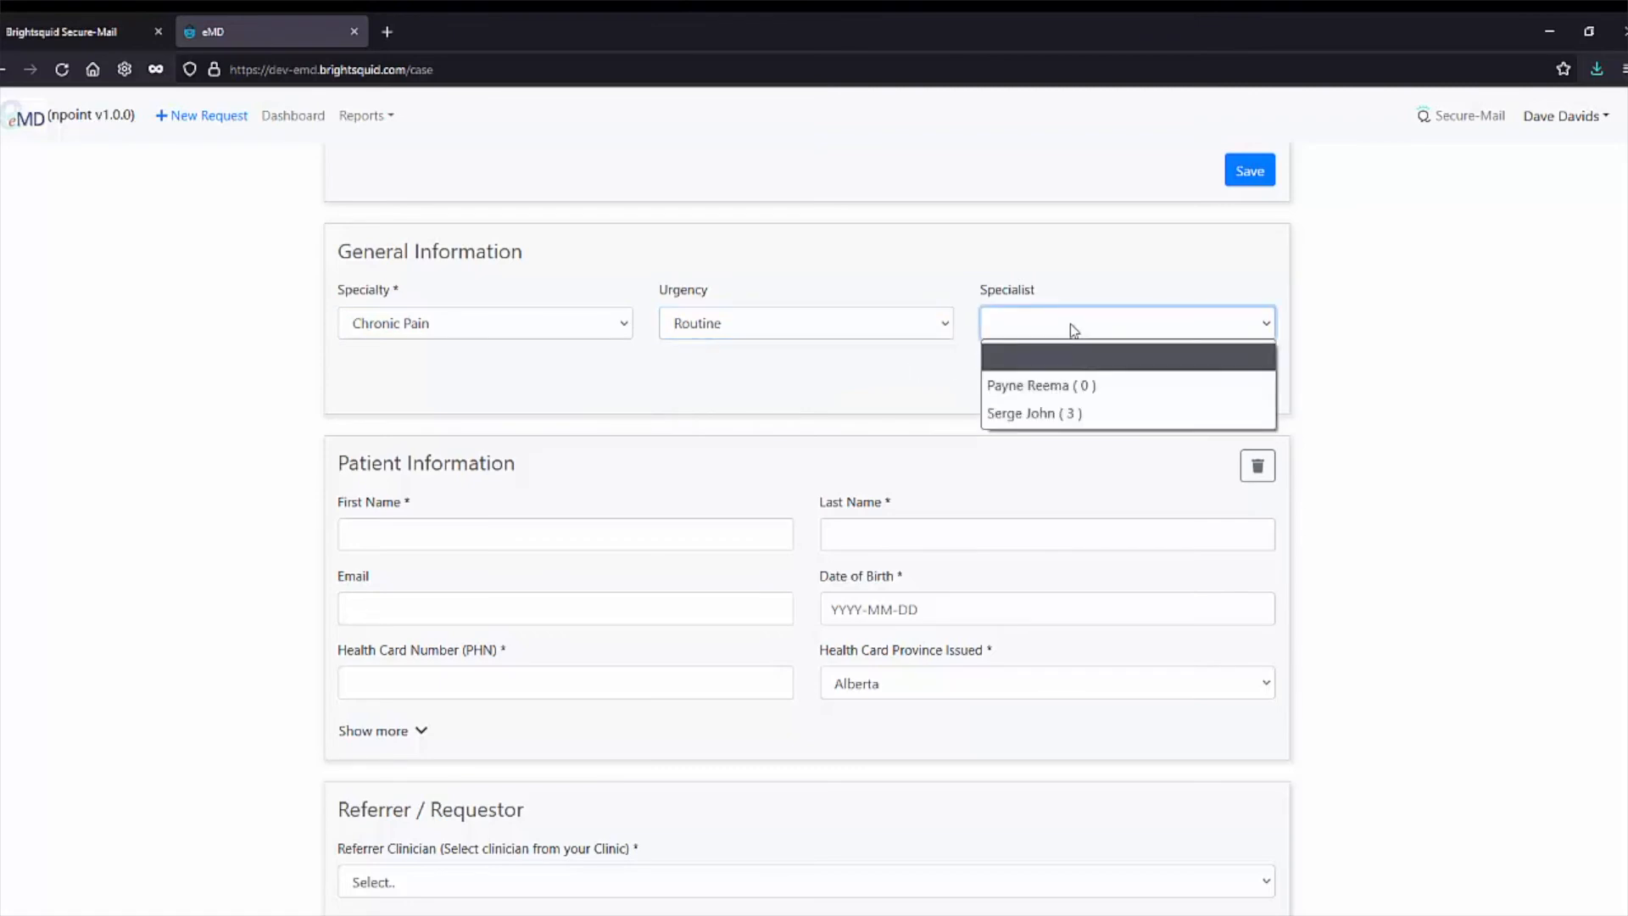
pyautogui.click(1050, 412)
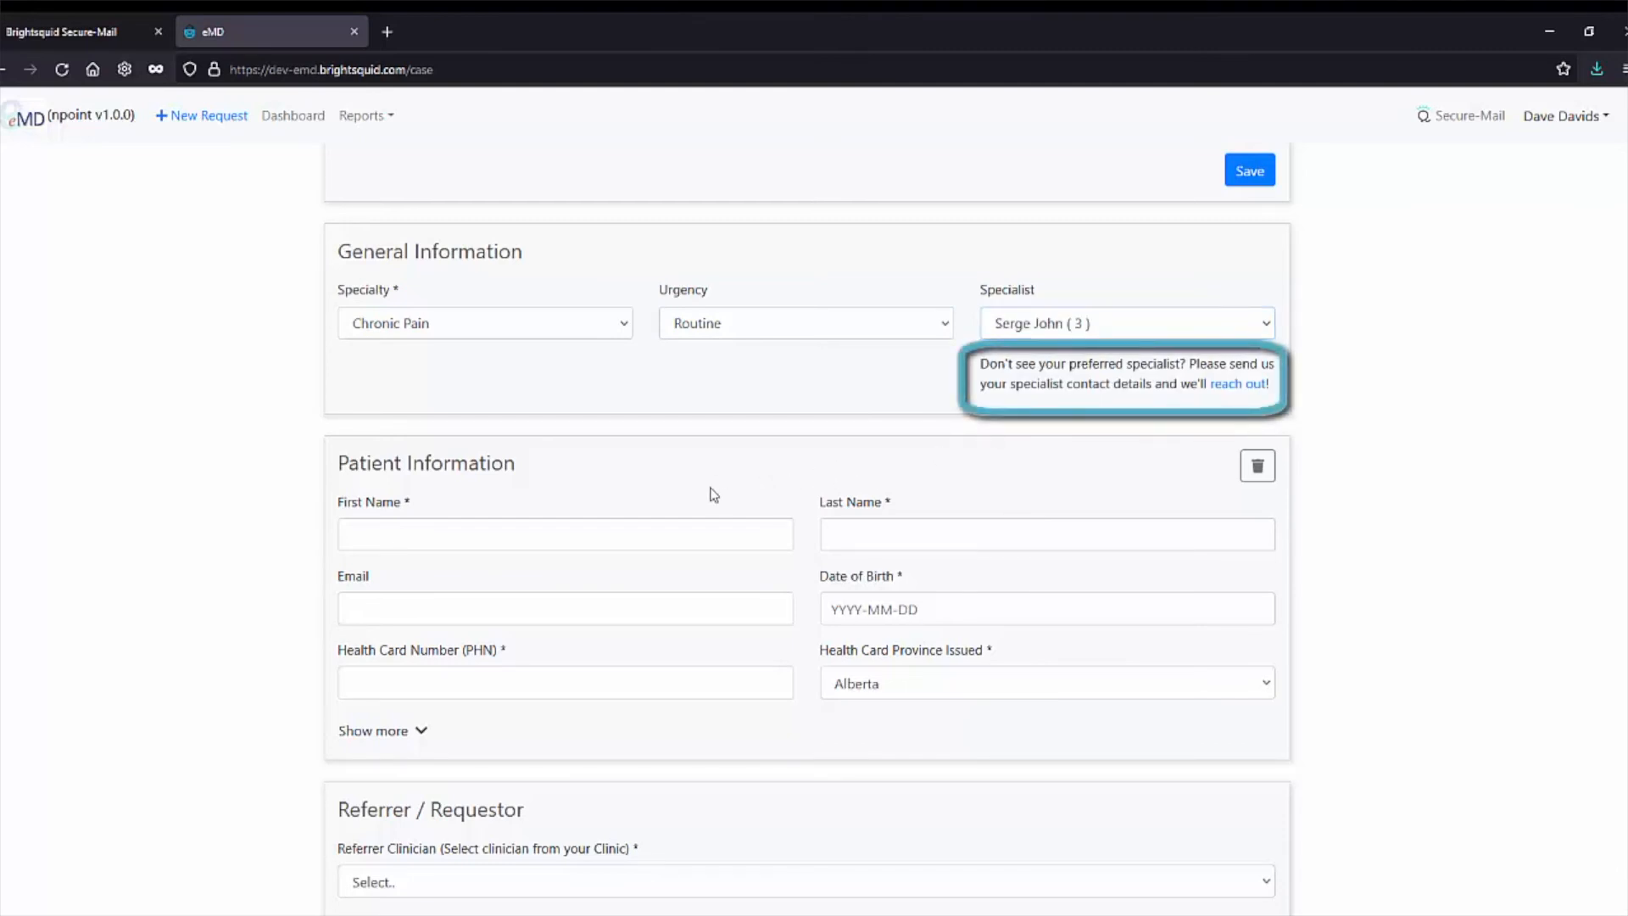
# Enter the patient's first and last name, e-mail address, and a 1998-02-01 birth date.
pyautogui.click(694, 532)
pyautogui.write('Fred')
pyautogui.press('Tab')
pyautogui.write('Flintstone')
pyautogui.press('Tab')
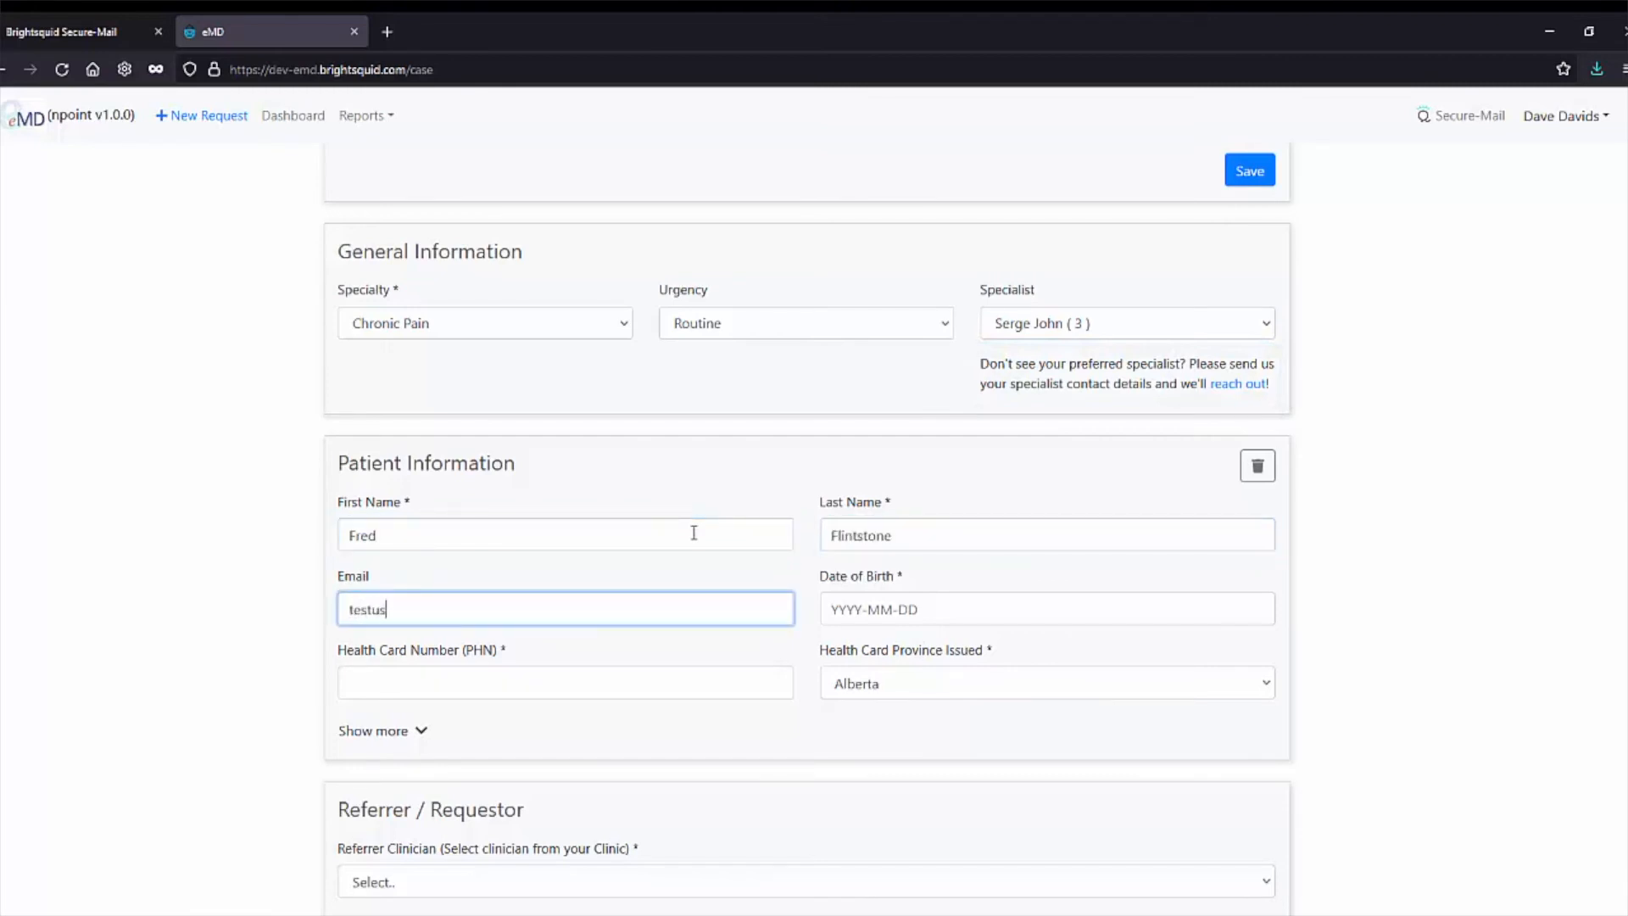
pyautogui.press('Tab')
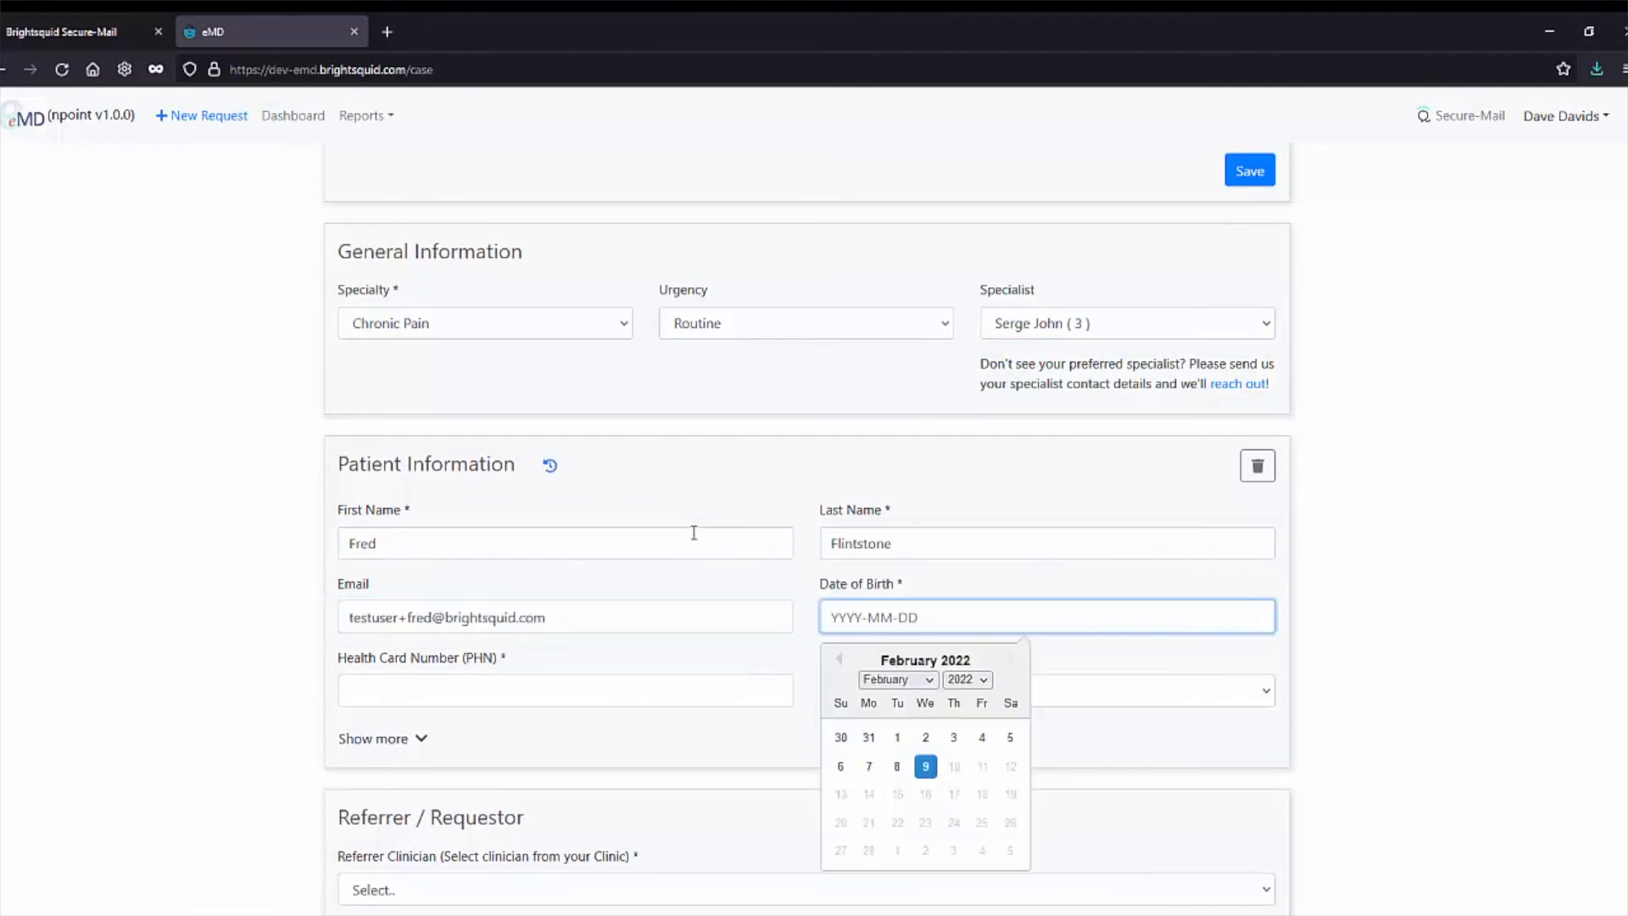
pyautogui.click(966, 679)
pyautogui.scroll(2, 959, 574)
pyautogui.click(960, 528)
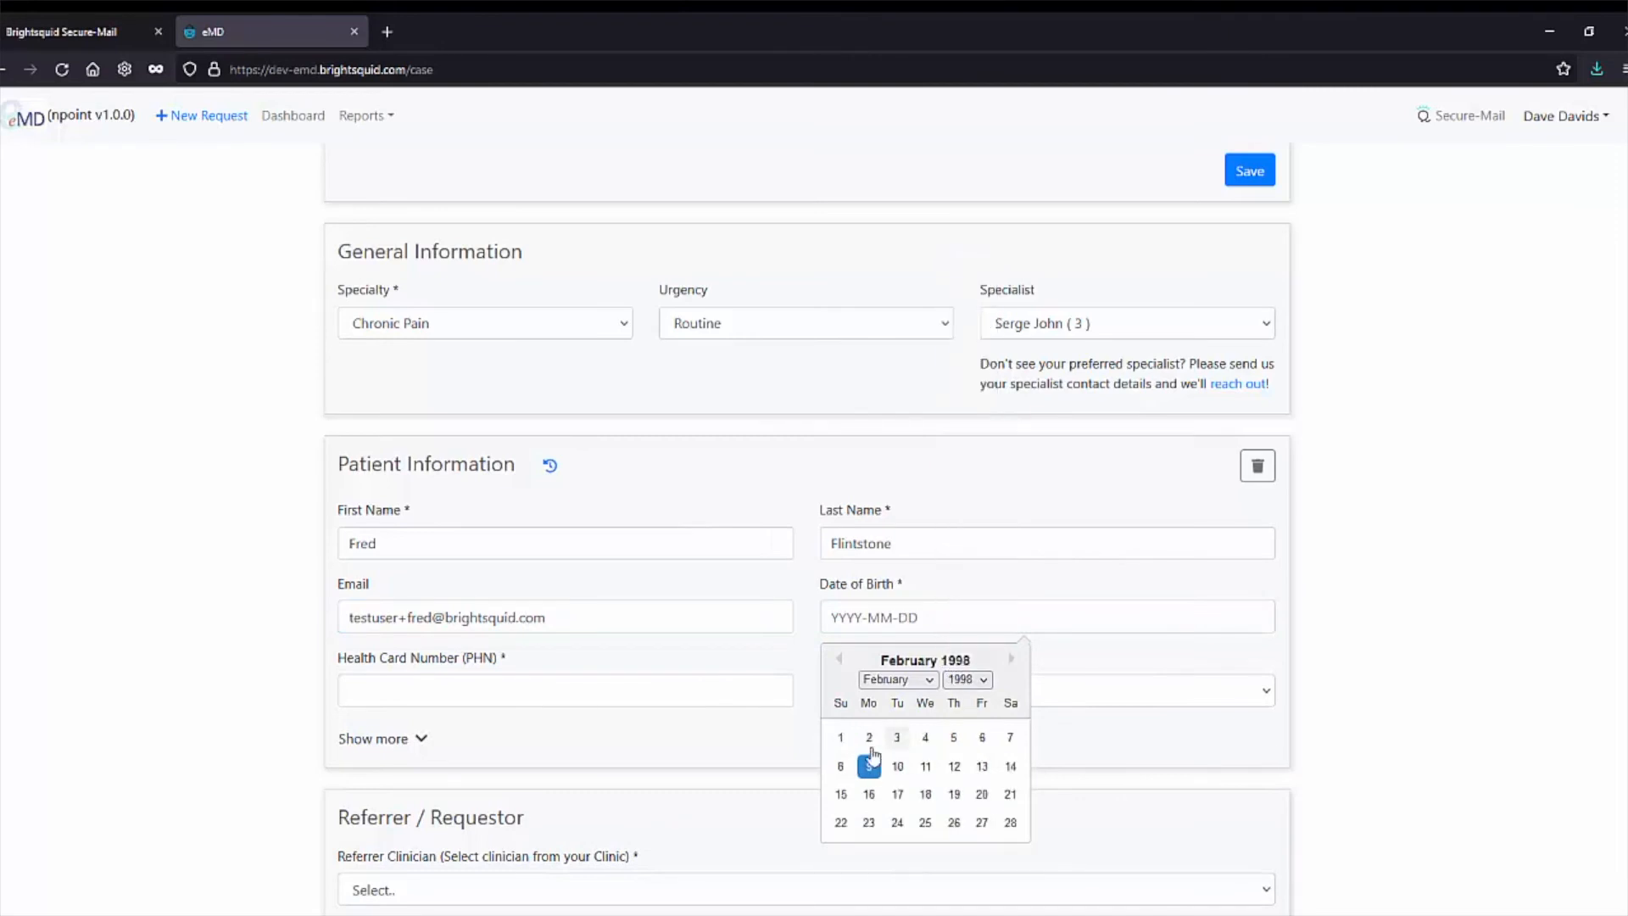
pyautogui.click(840, 737)
# Enter the patient's health card number and set gender to Male and handedness to Right.
pyautogui.click(734, 693)
pyautogui.write('555123456')
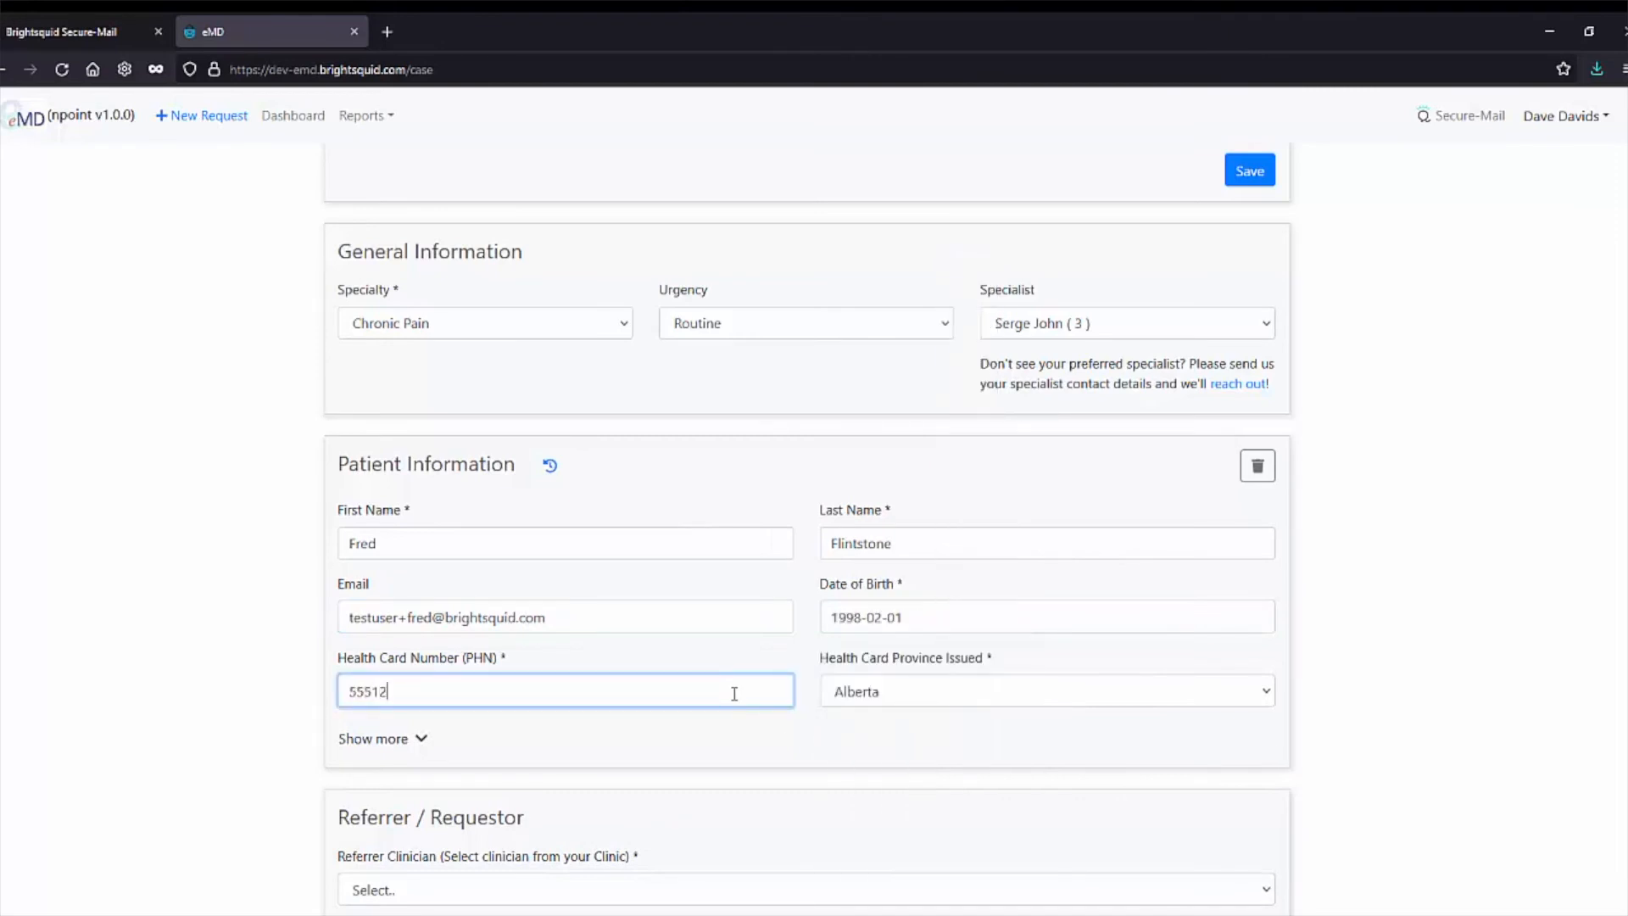
pyautogui.click(422, 739)
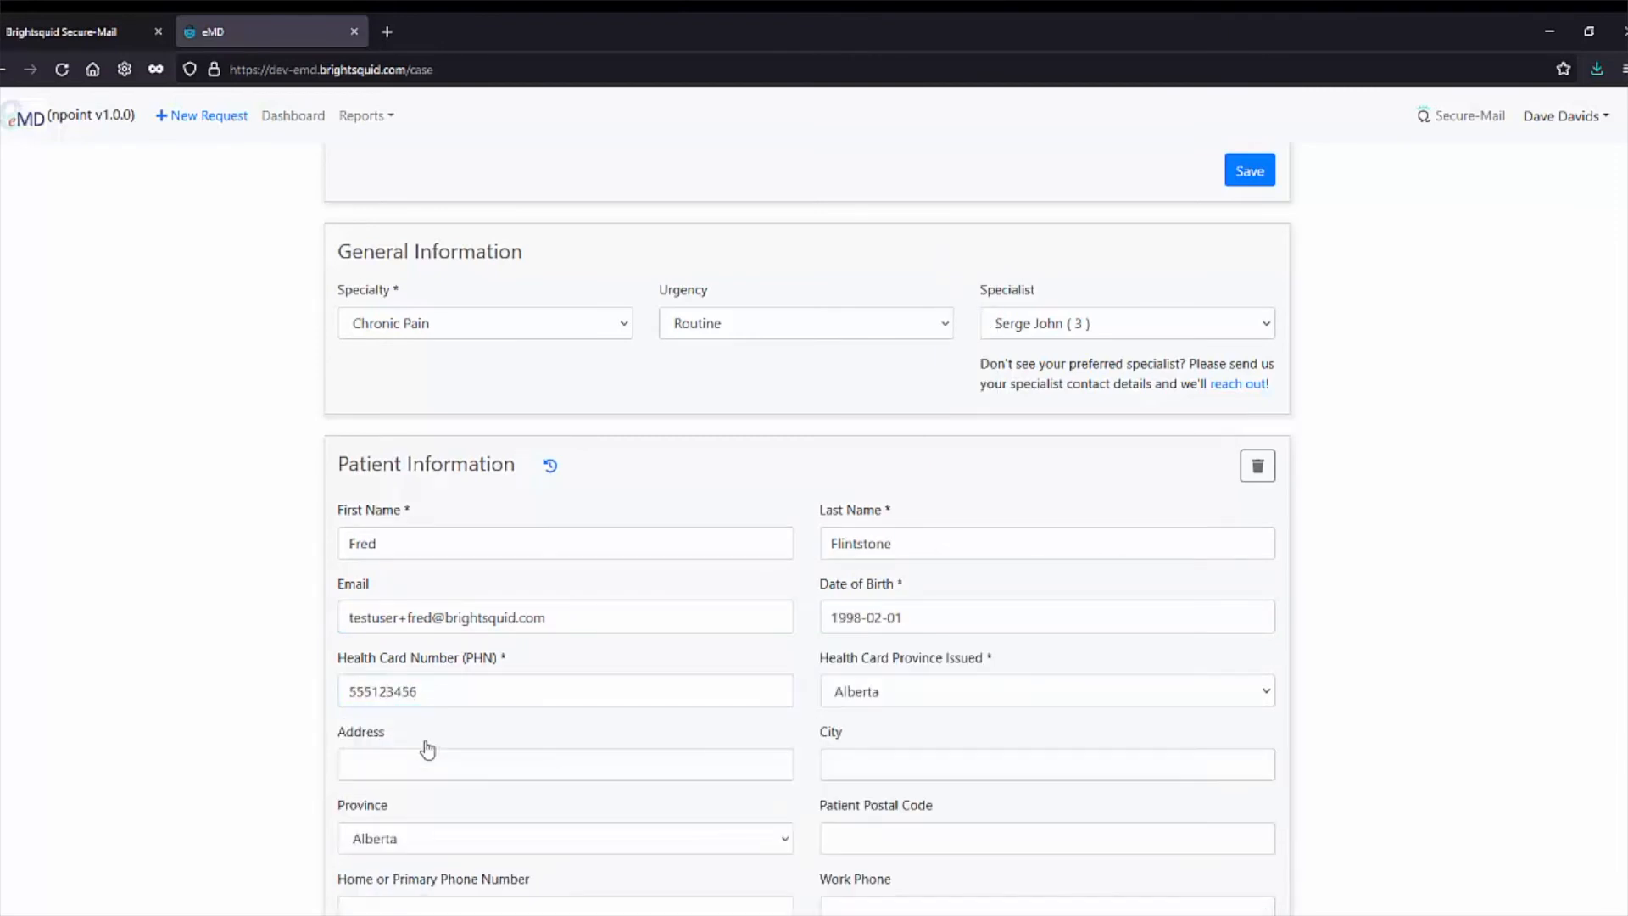
pyautogui.scroll(-3, 432, 738)
pyautogui.click(495, 794)
pyautogui.click(457, 680)
pyautogui.click(932, 795)
pyautogui.click(890, 839)
pyautogui.scroll(-4, 185, 689)
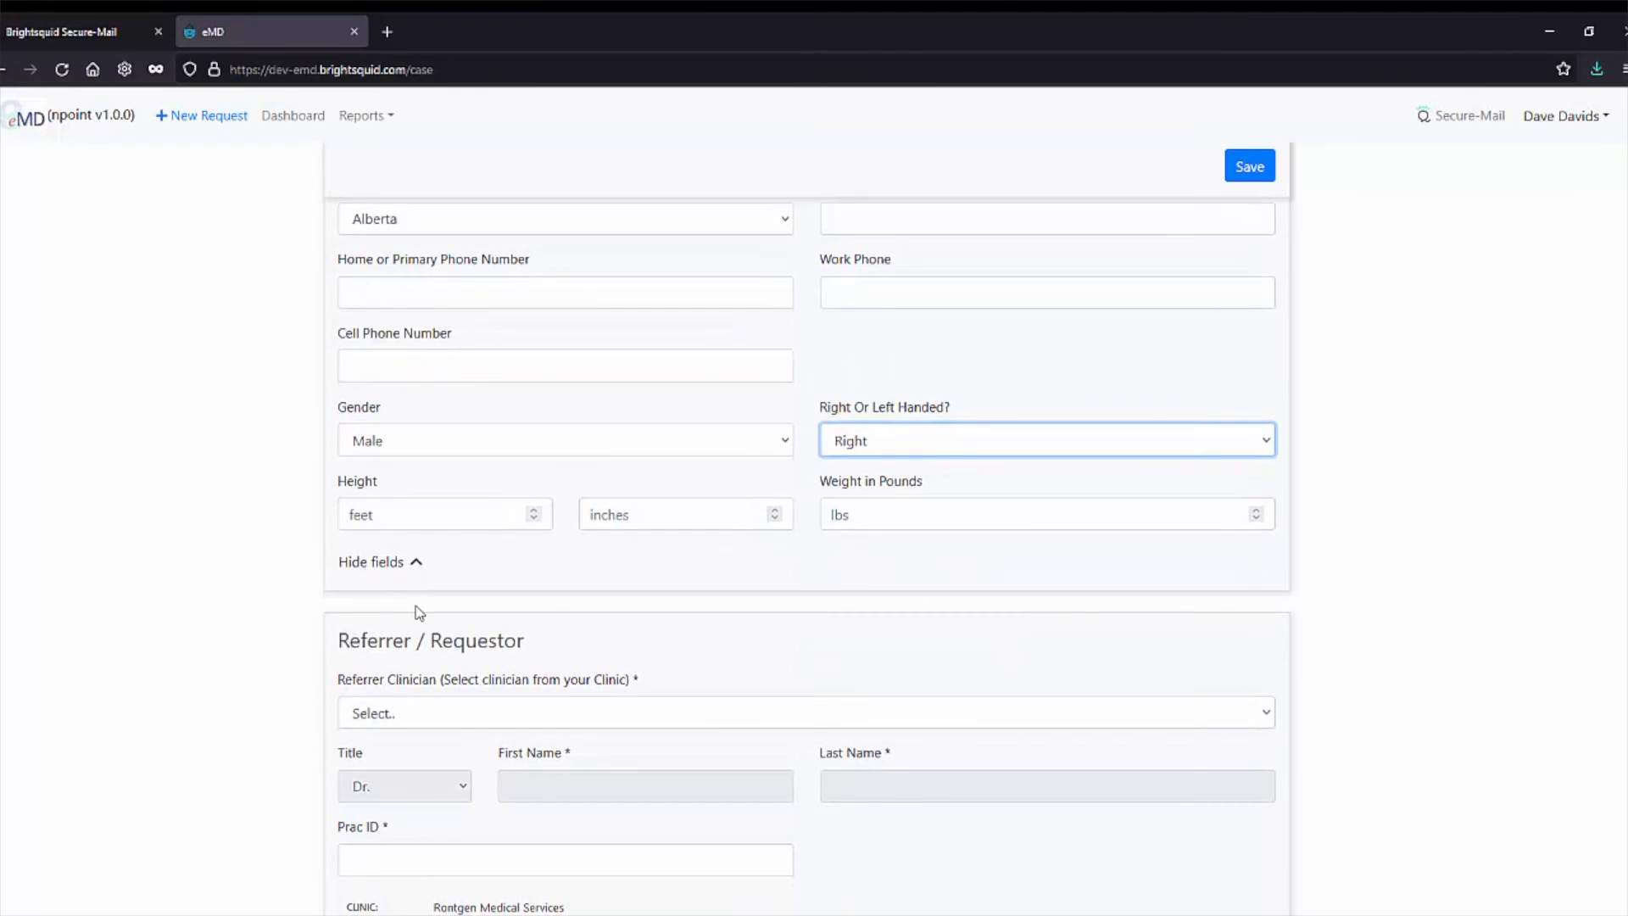
pyautogui.scroll(-5, 416, 612)
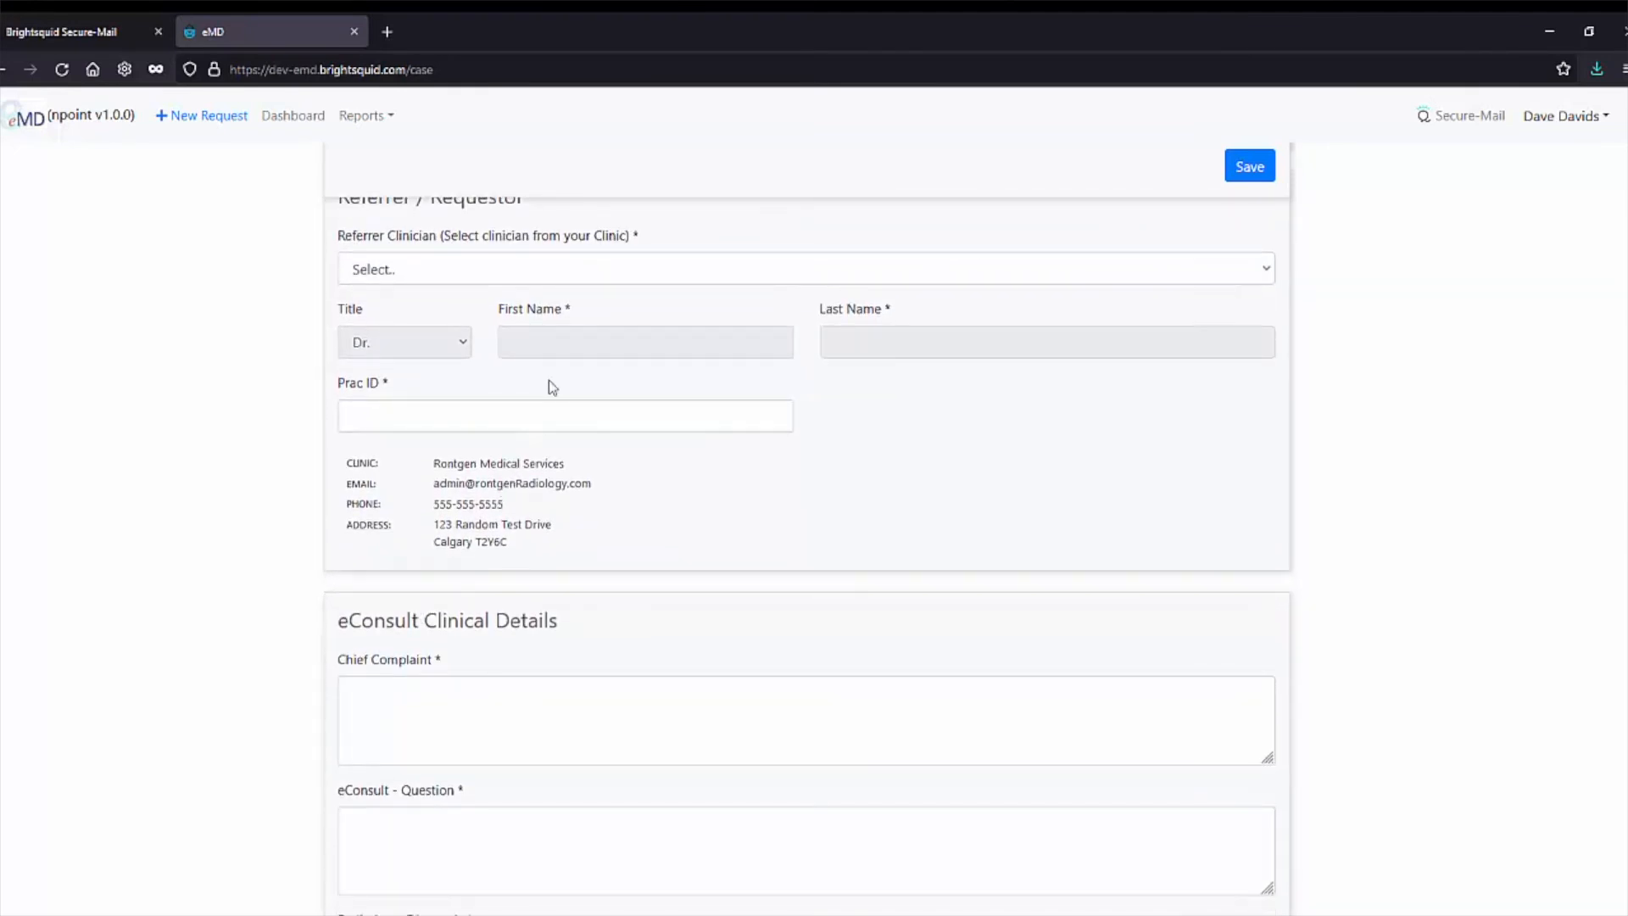
# Choose the clinic's doctor as referrer clinician and highlight the auto-filled practitioner ID.
pyautogui.click(653, 277)
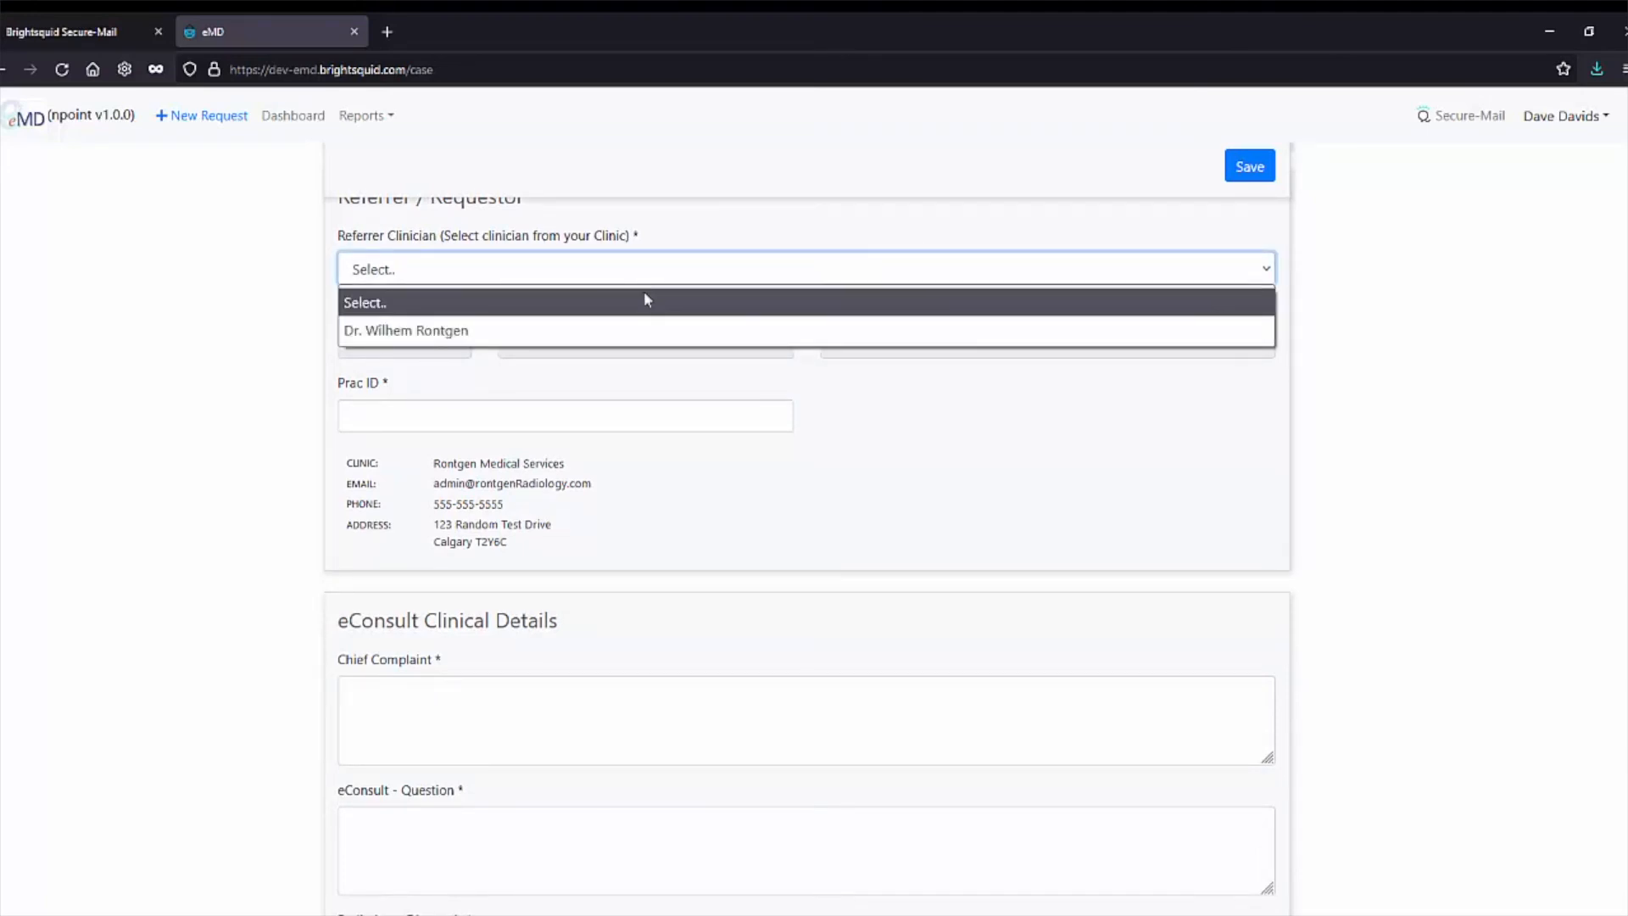
pyautogui.click(635, 330)
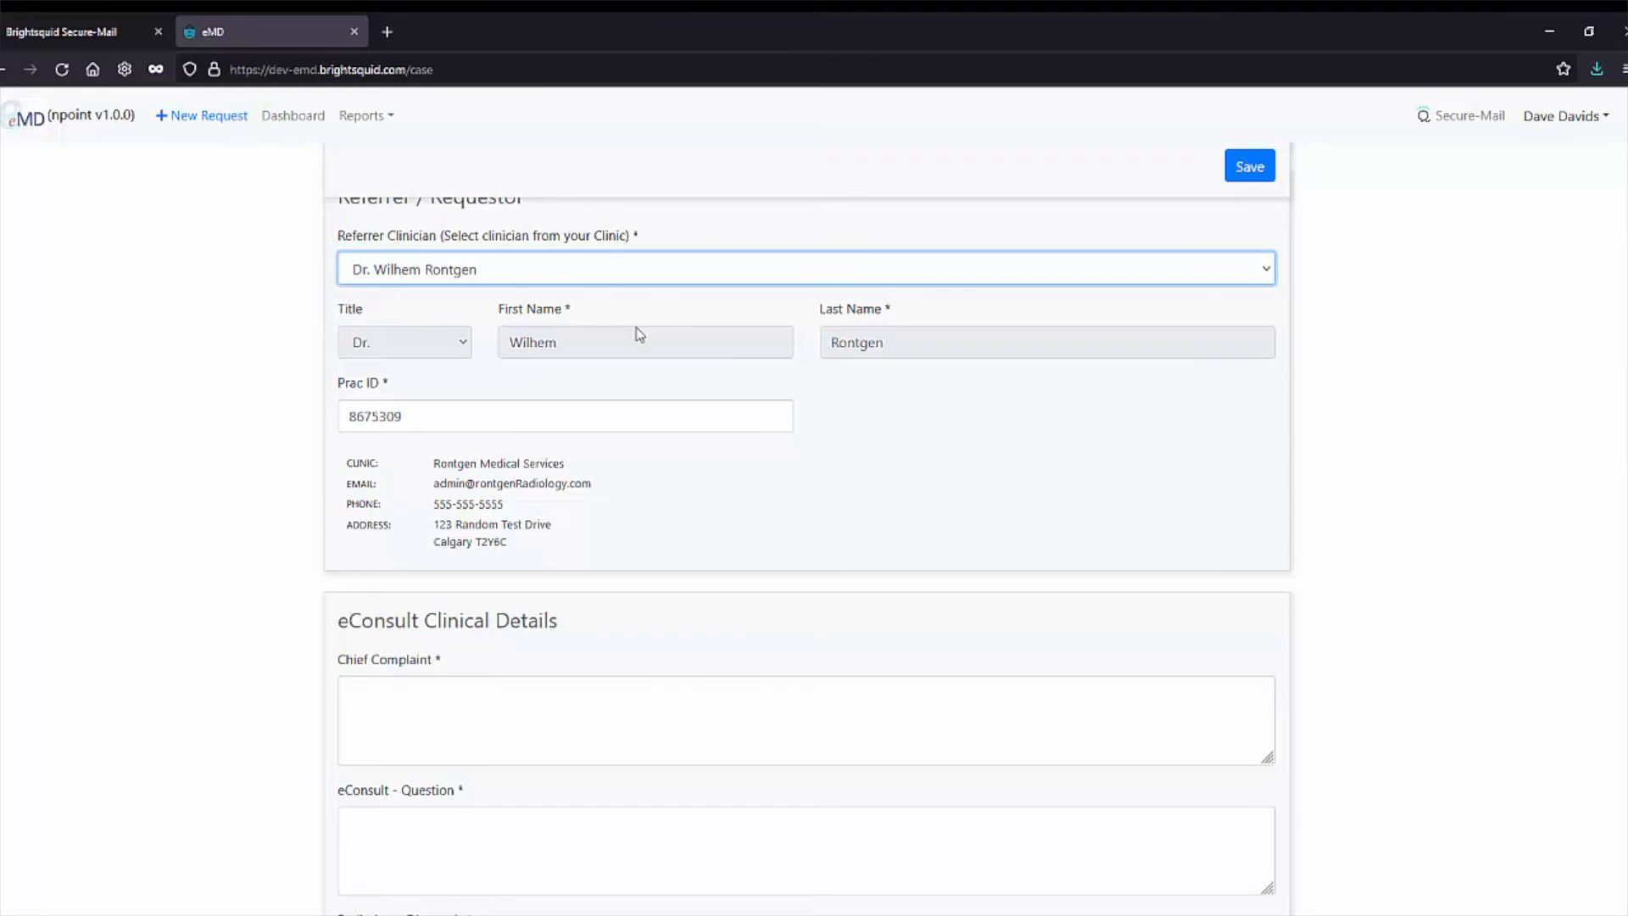
pyautogui.click(661, 413)
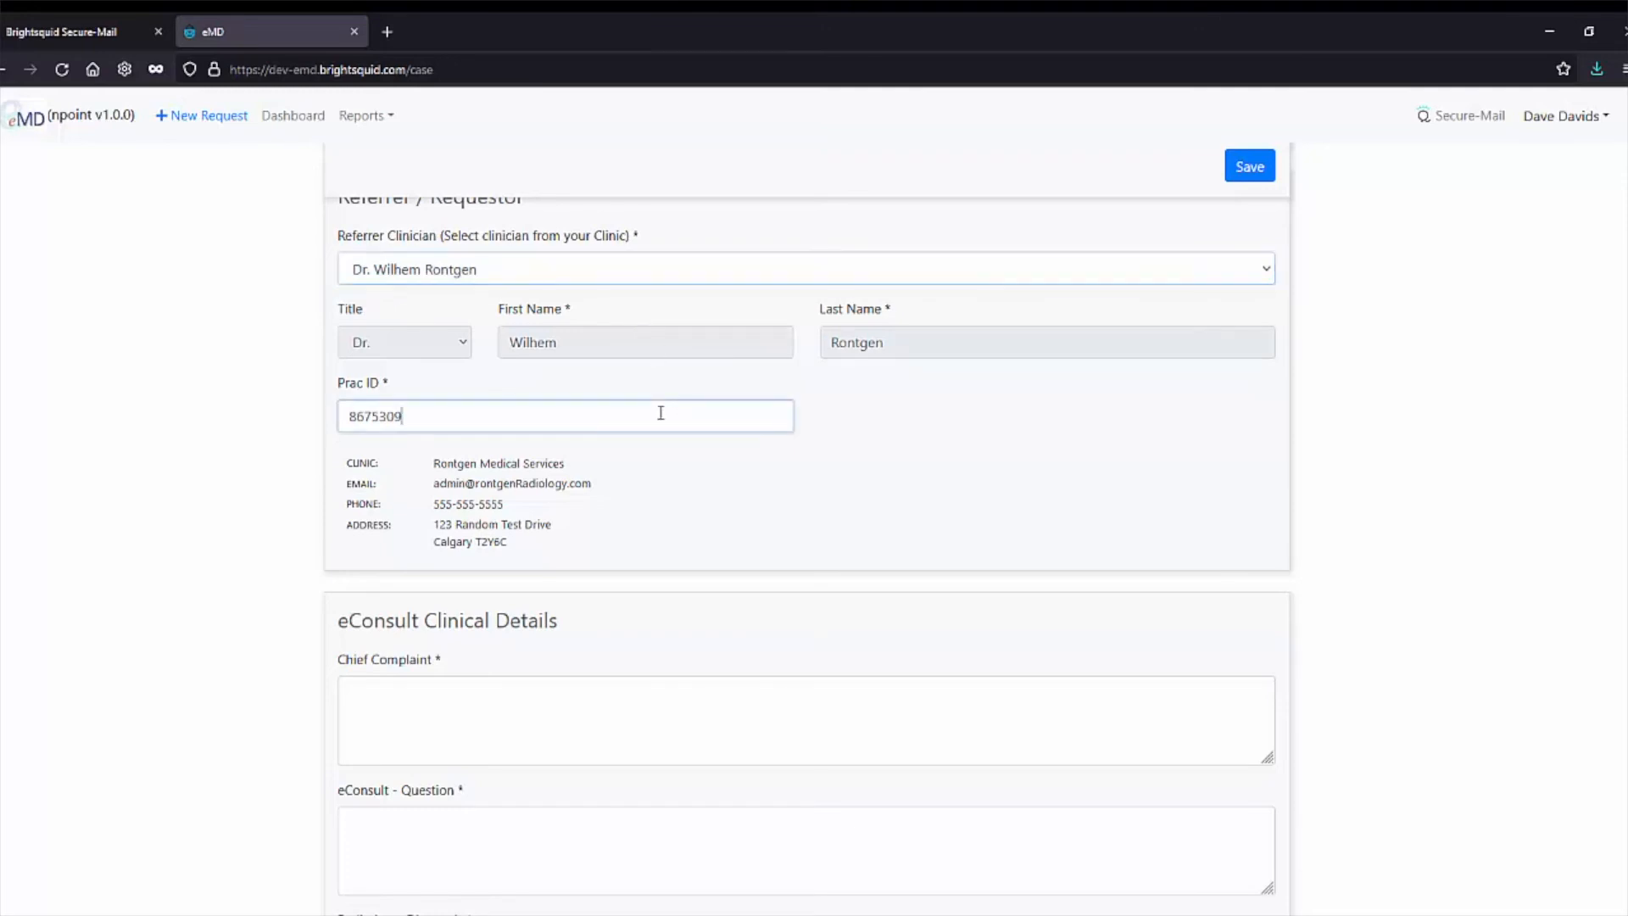
pyautogui.moveTo(437, 418); pyautogui.dragTo(263, 421)
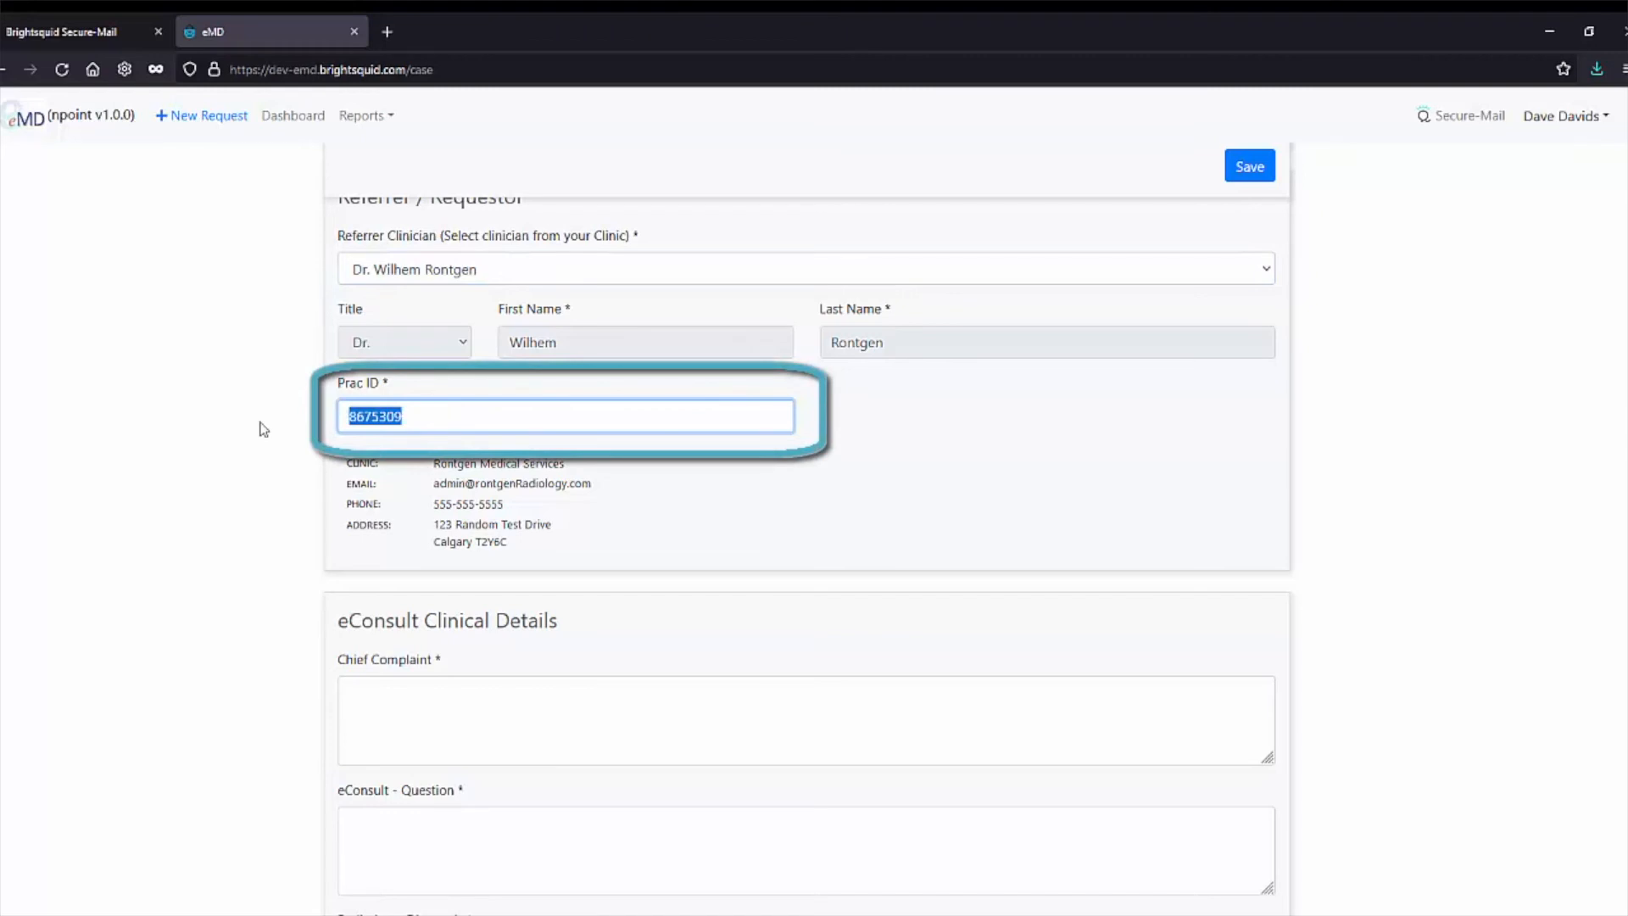
pyautogui.click(264, 429)
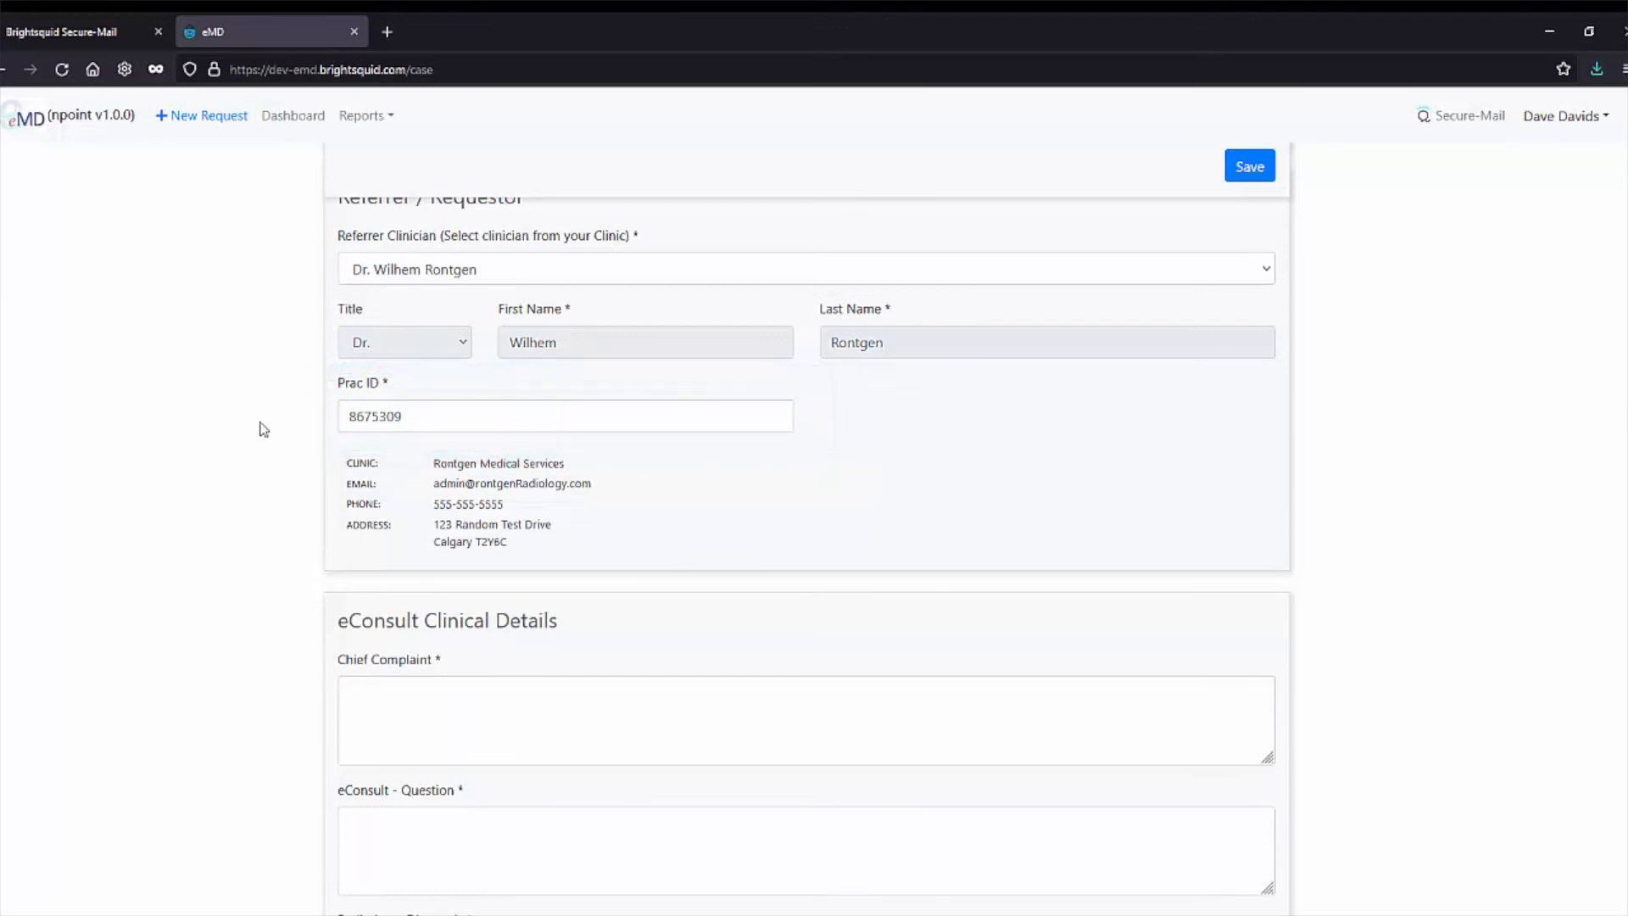
pyautogui.scroll(-2, 264, 428)
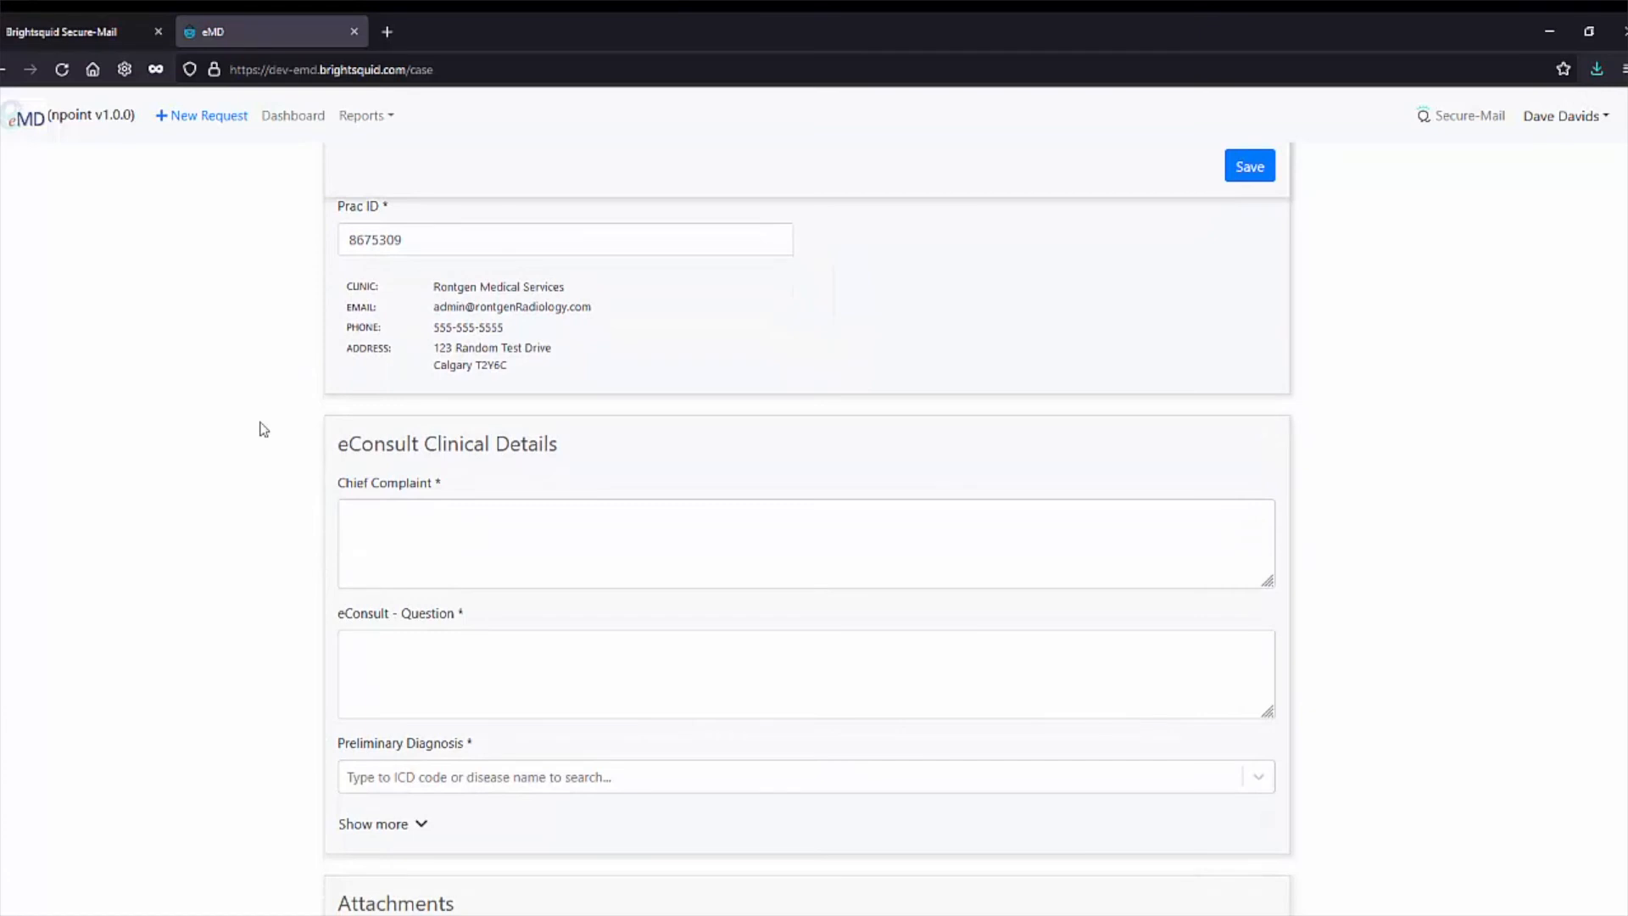
# Paste a chief complaint, ask 'What should I do about his knee pain?', and pick diagnosis 338.2 Chronic pain.
pyautogui.click(679, 534)
pyautogui.write('Lorem ipsum dolor sit amet, consectetur adipiscing elit, sed do eiusmod tempor incididunt ut labore et dolore magna aliqua. Ut enim ad minim veniam, quis nostrud exercitation ullamco laboris nisi ut aliquip ex ea commodo consequat. Duis aute irure dolor in reprehenderit in voluptate velit esse cillum dolore eu fugiat nulla pariatur.')
pyautogui.click(470, 657)
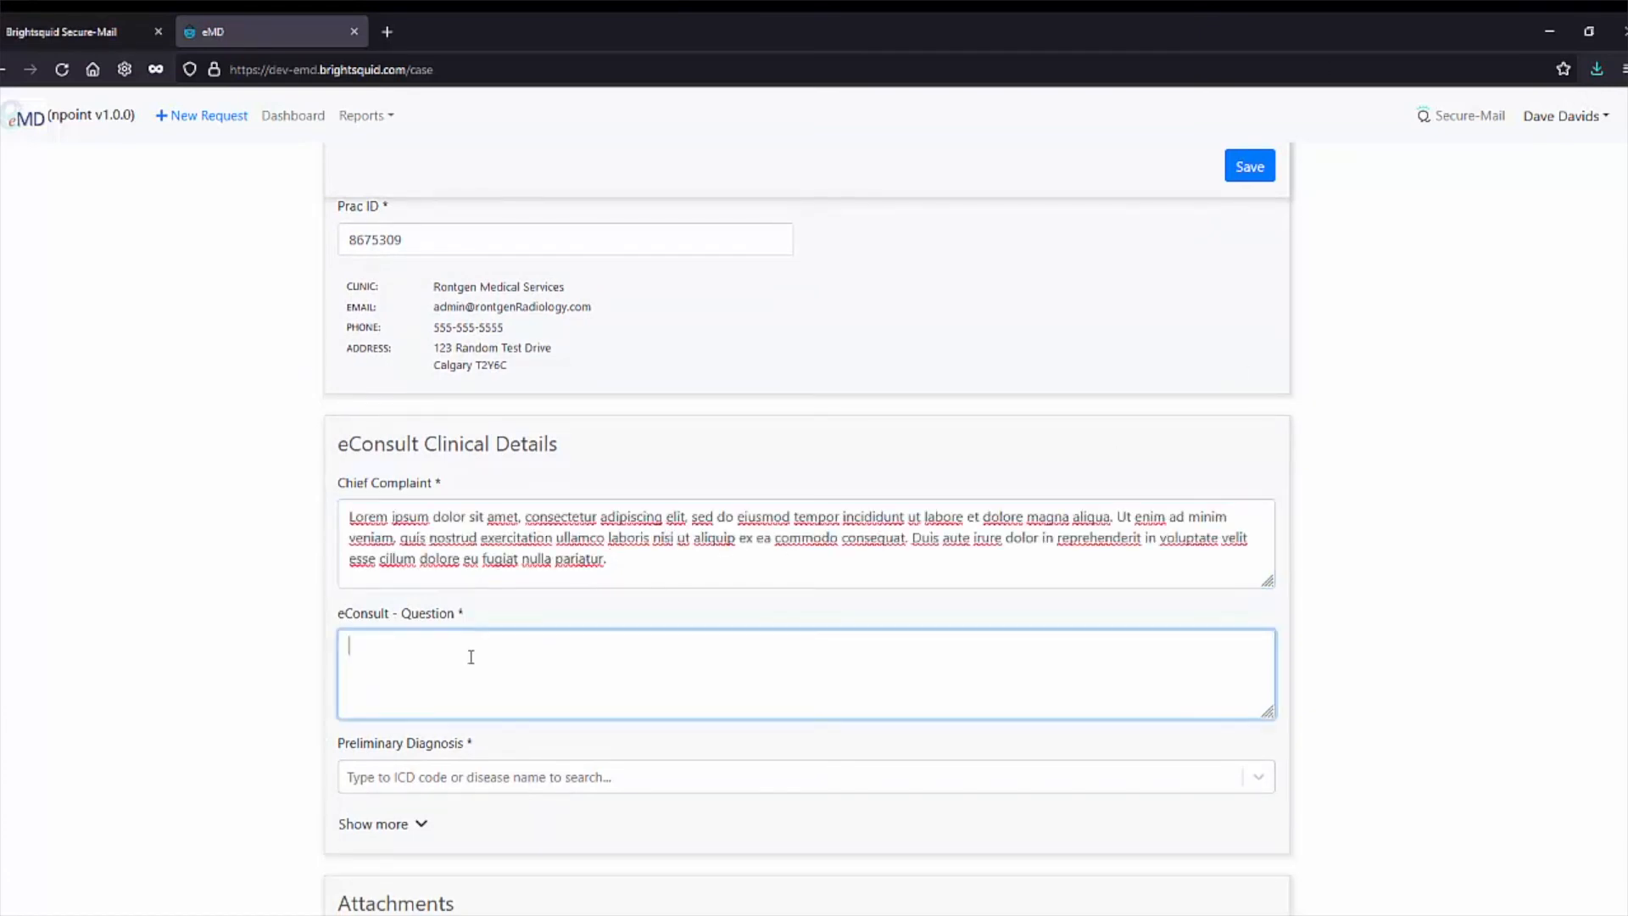
pyautogui.write('What should I do about his knee pain?')
pyautogui.click(550, 782)
pyautogui.write('pain')
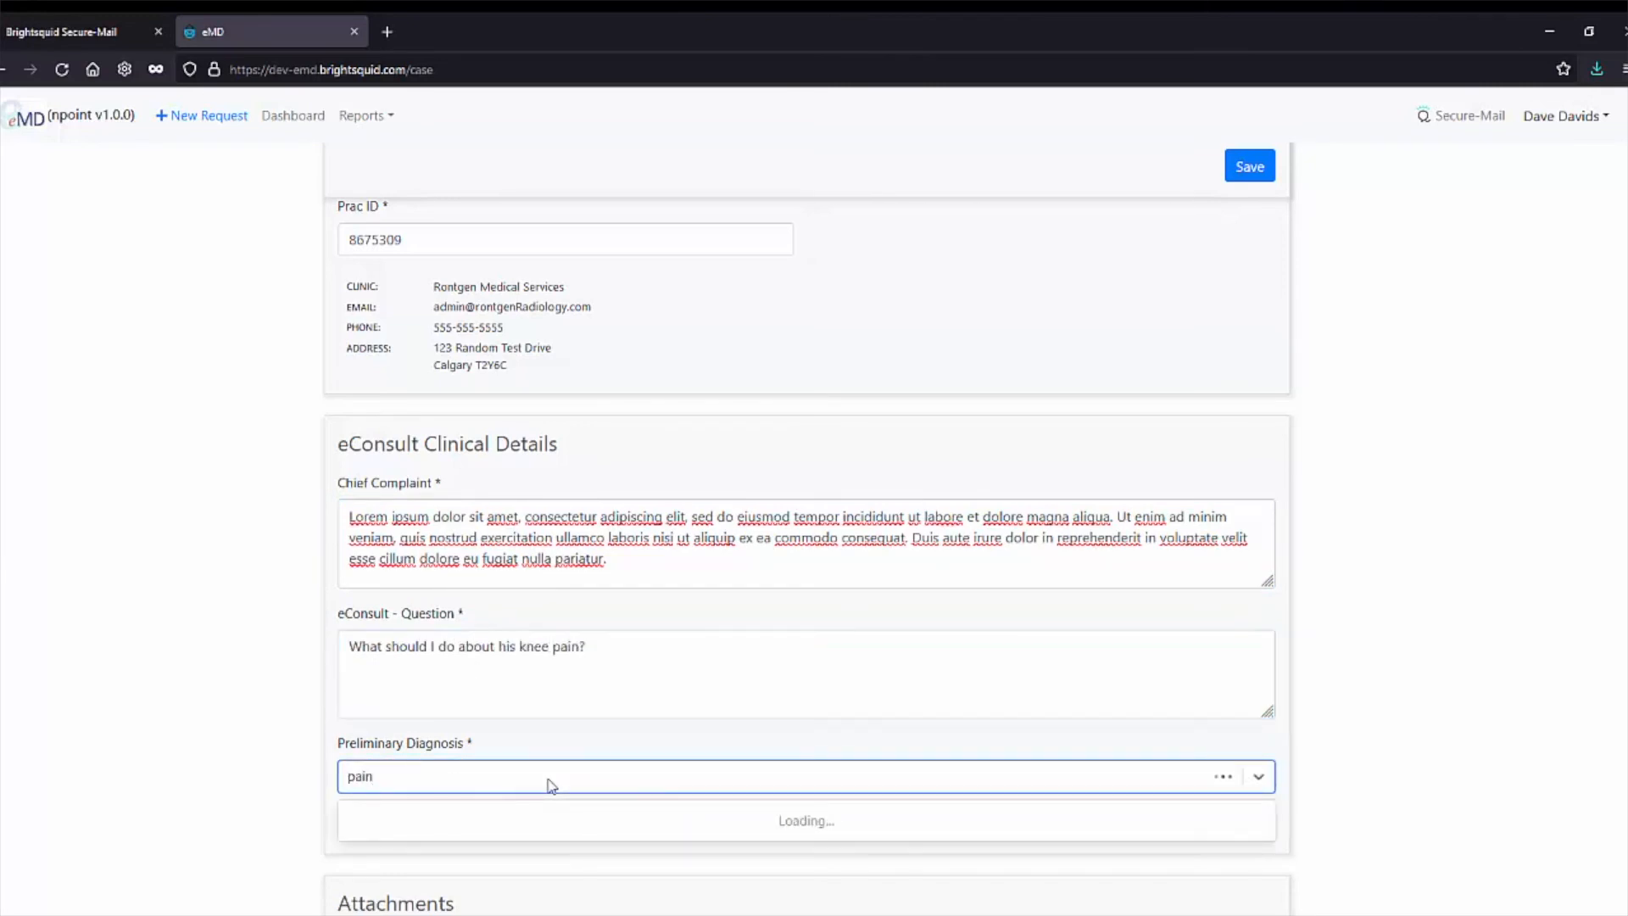
pyautogui.scroll(-2, 547, 784)
pyautogui.scroll(-3, 549, 781)
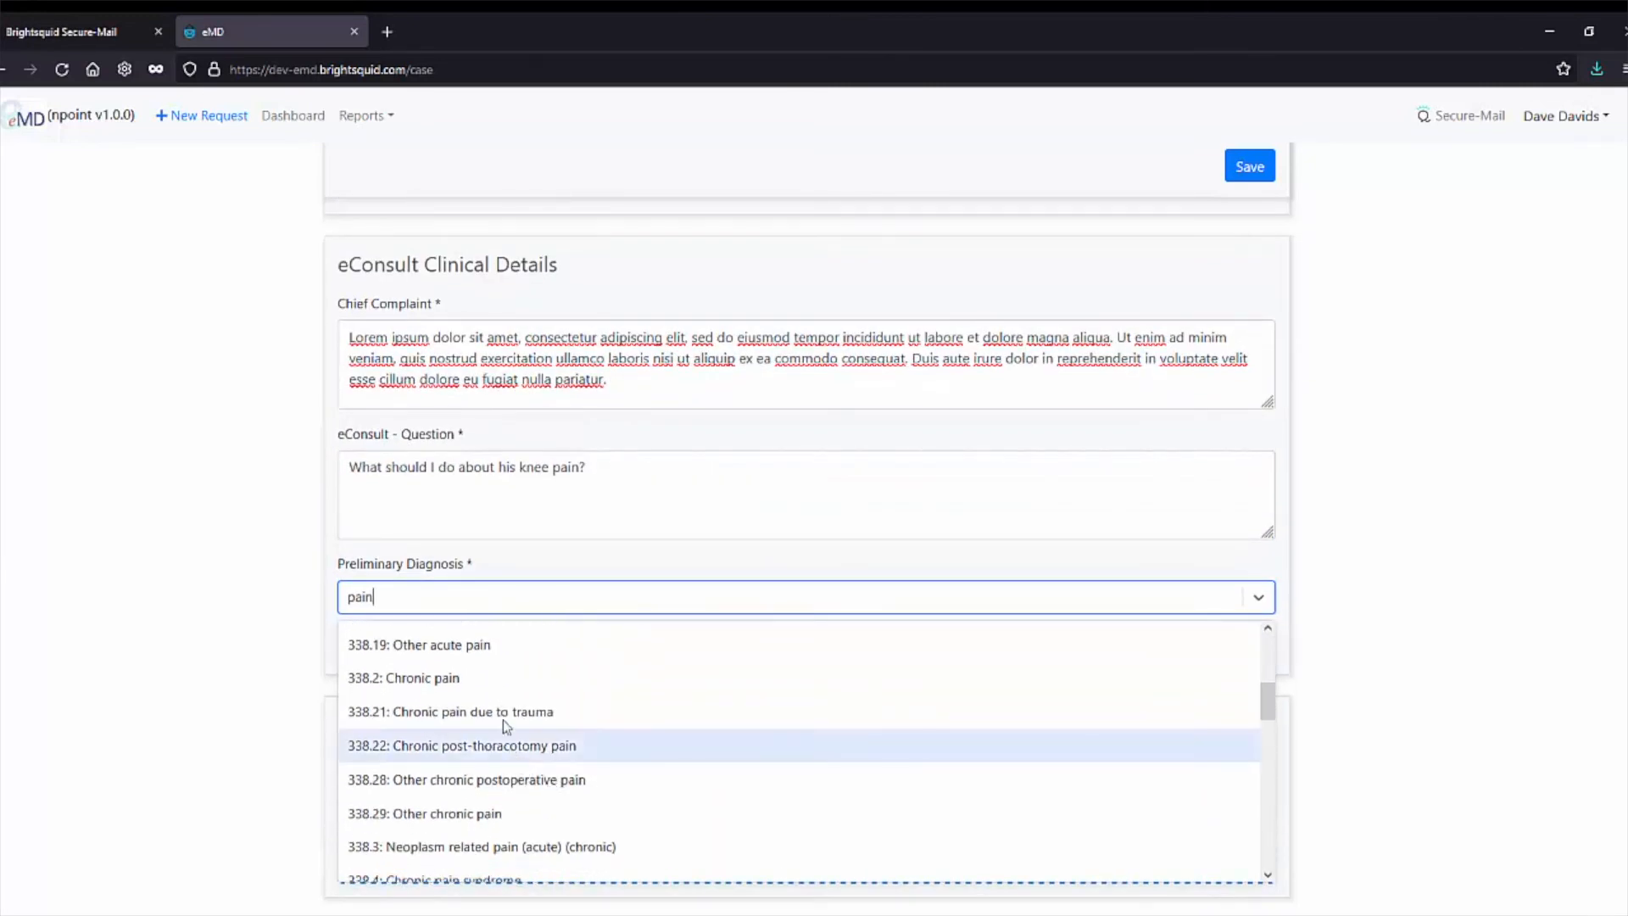
pyautogui.click(461, 678)
# Paste sample text into the complaint and medical history fields, enter 'none' for medications, then open the attachment picker.
pyautogui.click(421, 646)
pyautogui.click(433, 690)
pyautogui.write('Lorem ipsum dolor sit amet, consectetur adipiscing elit, sed do eiusmod tempor incididunt ut labore et dolore magna aliqua. Ut enim ad minim veniam, quis nostrud exercitation ullamco laboris nisi ut aliquip ex ea commodo consequat. Duis aute irure dolor in reprehenderit in voluptate velit esse cillum dolore eu fugiat nulla pariatur.')
pyautogui.click(470, 793)
pyautogui.write('Lorem ipsum dolor sit amet, consectetur adipiscing elit, sed do eiusmod tempor incididunt ut labore et dolore magna aliqua. Ut enim ad minim veniam, quis nostrud exercitation ullamco laboris nisi ut aliquip ex ea commodo consequat. Duis aute irure dolor in reprehenderit in voluptate velit esse cillum dolore eu fugiat nulla pariatur.')
pyautogui.scroll(-4, 202, 700)
pyautogui.click(379, 617)
pyautogui.write('none')
pyautogui.scroll(-2, 432, 623)
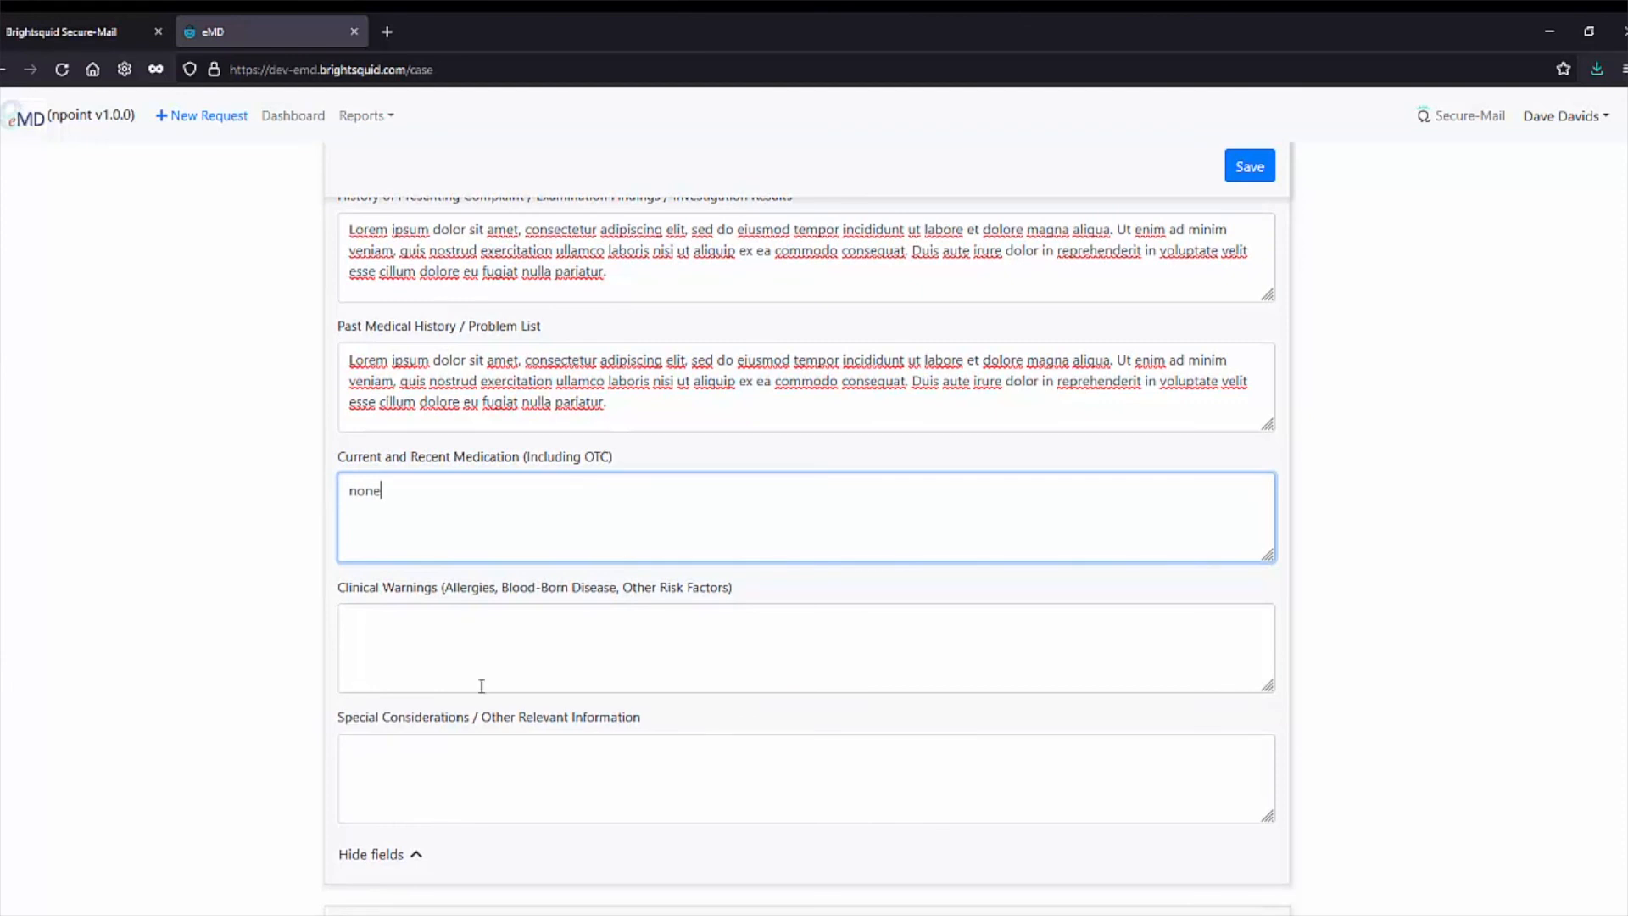
pyautogui.scroll(-4, 214, 708)
pyautogui.click(523, 799)
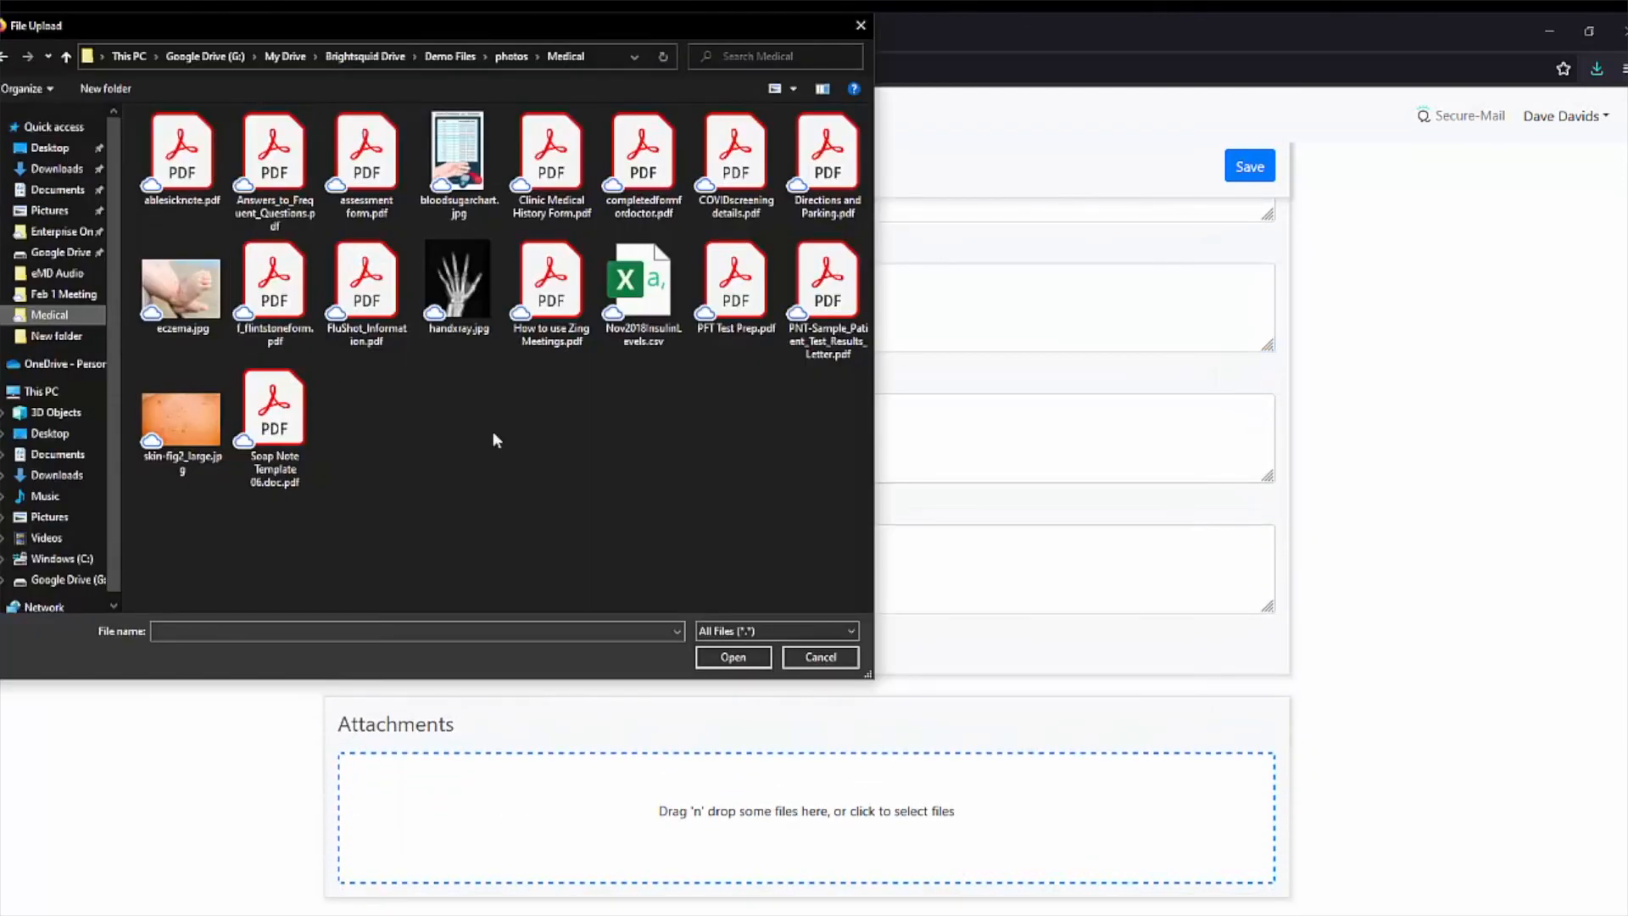
# Attach f_flintstoneform.pdf and save, submitting the request as case 15.
pyautogui.doubleClick(273, 284)
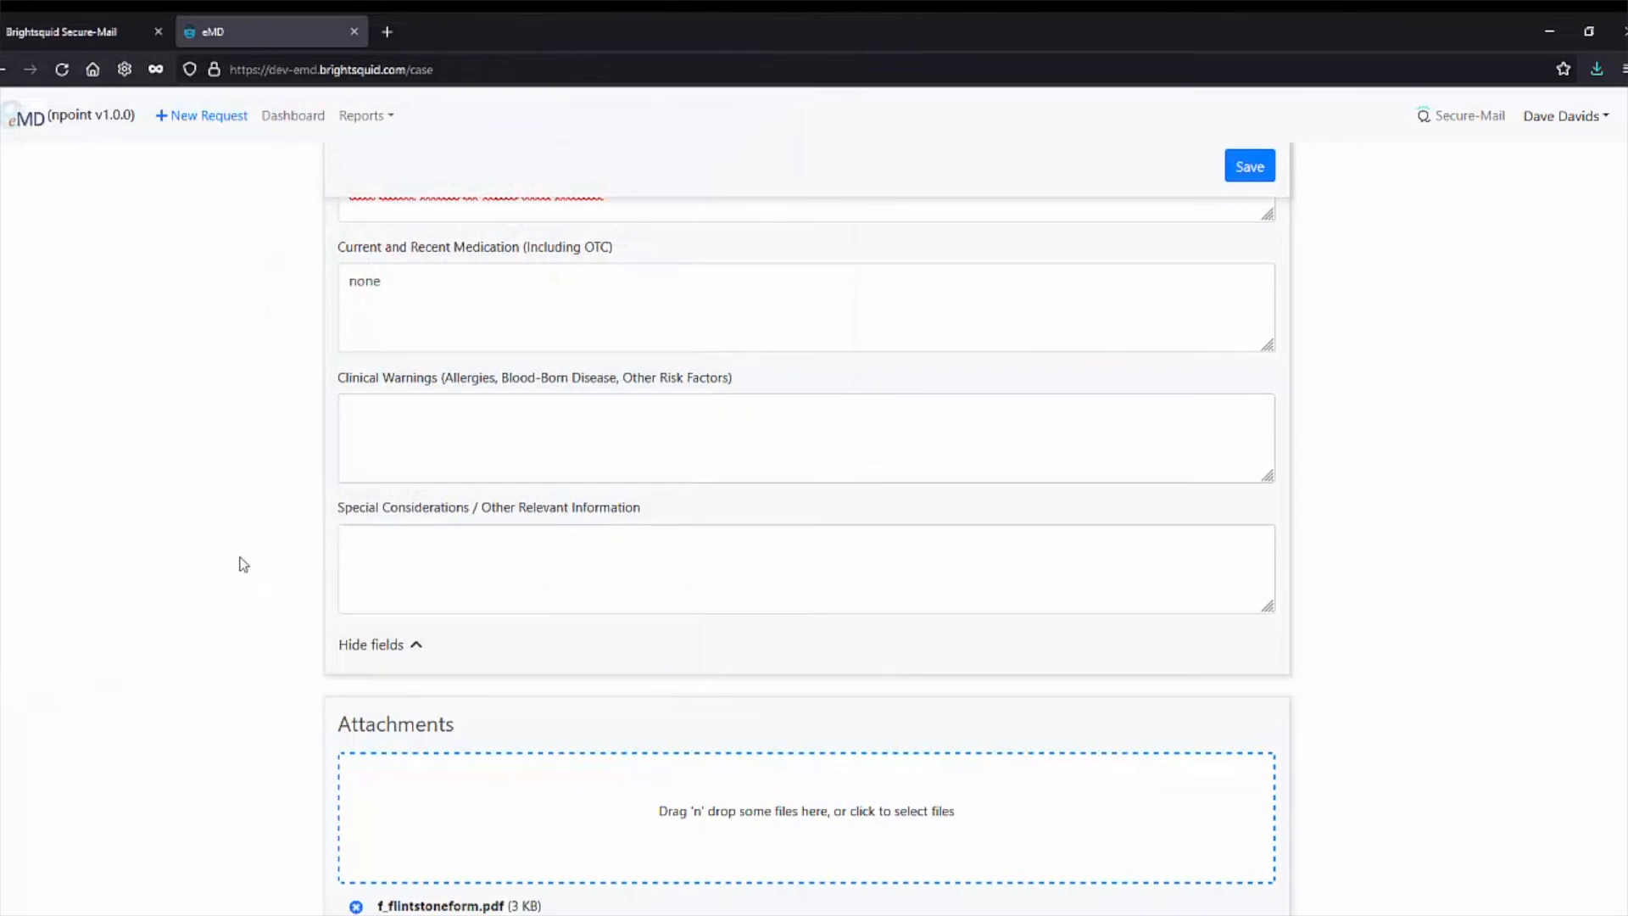
pyautogui.scroll(5, 896, 636)
pyautogui.scroll(7, 898, 634)
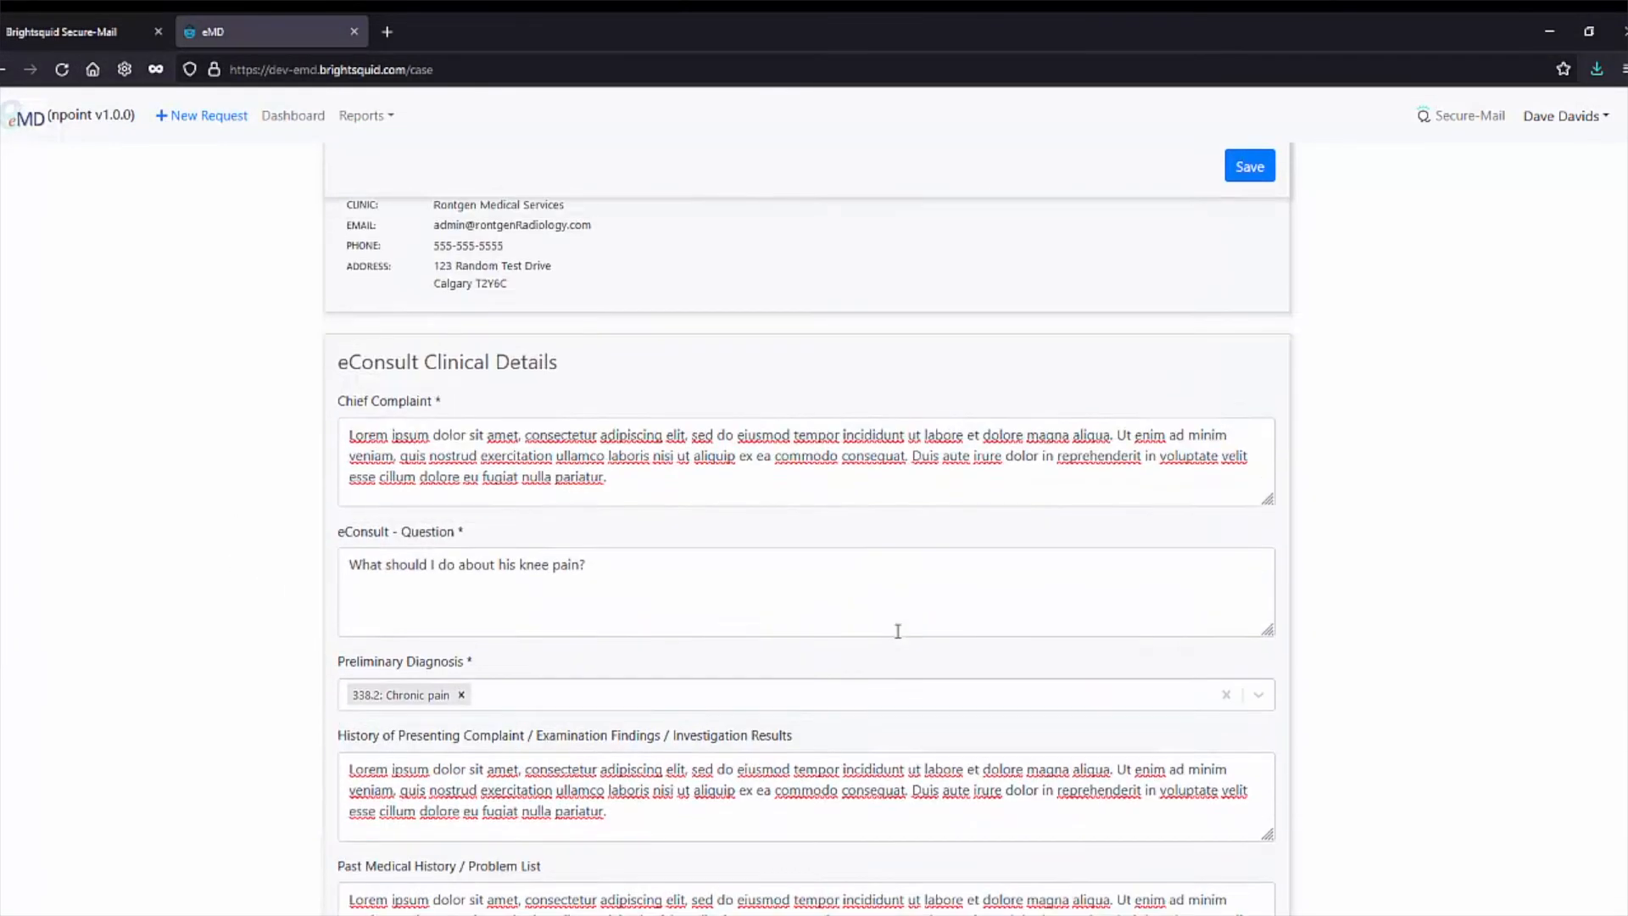
pyautogui.click(1248, 168)
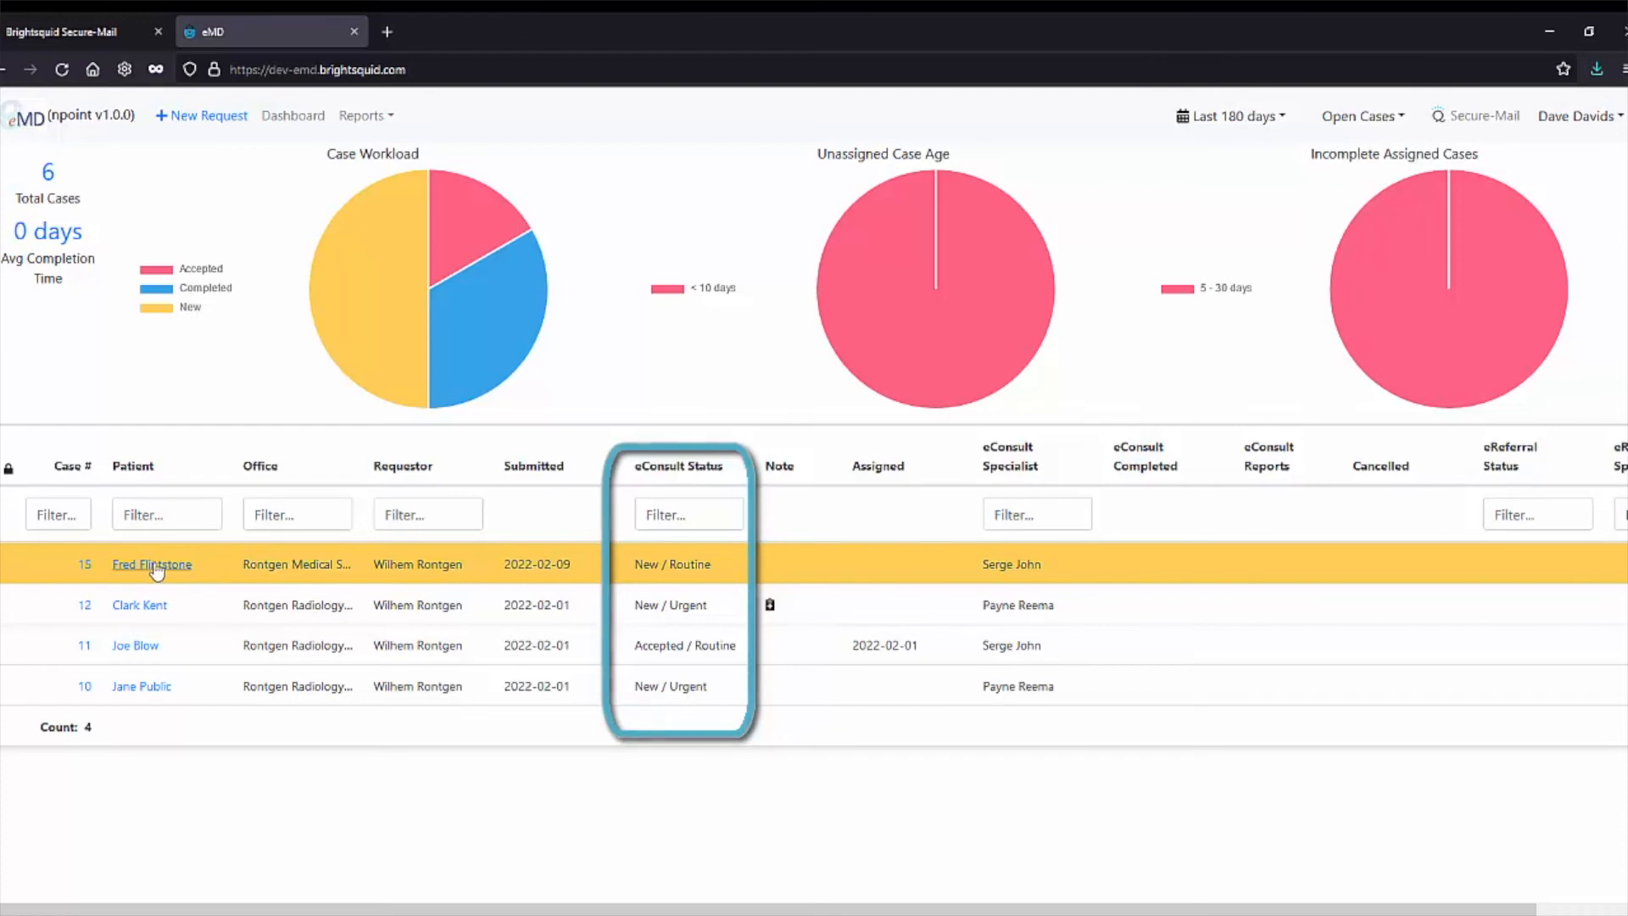
# Edit case 15 to add 'Also, what about medication?' as a new line in the question, and save.
pyautogui.click(87, 565)
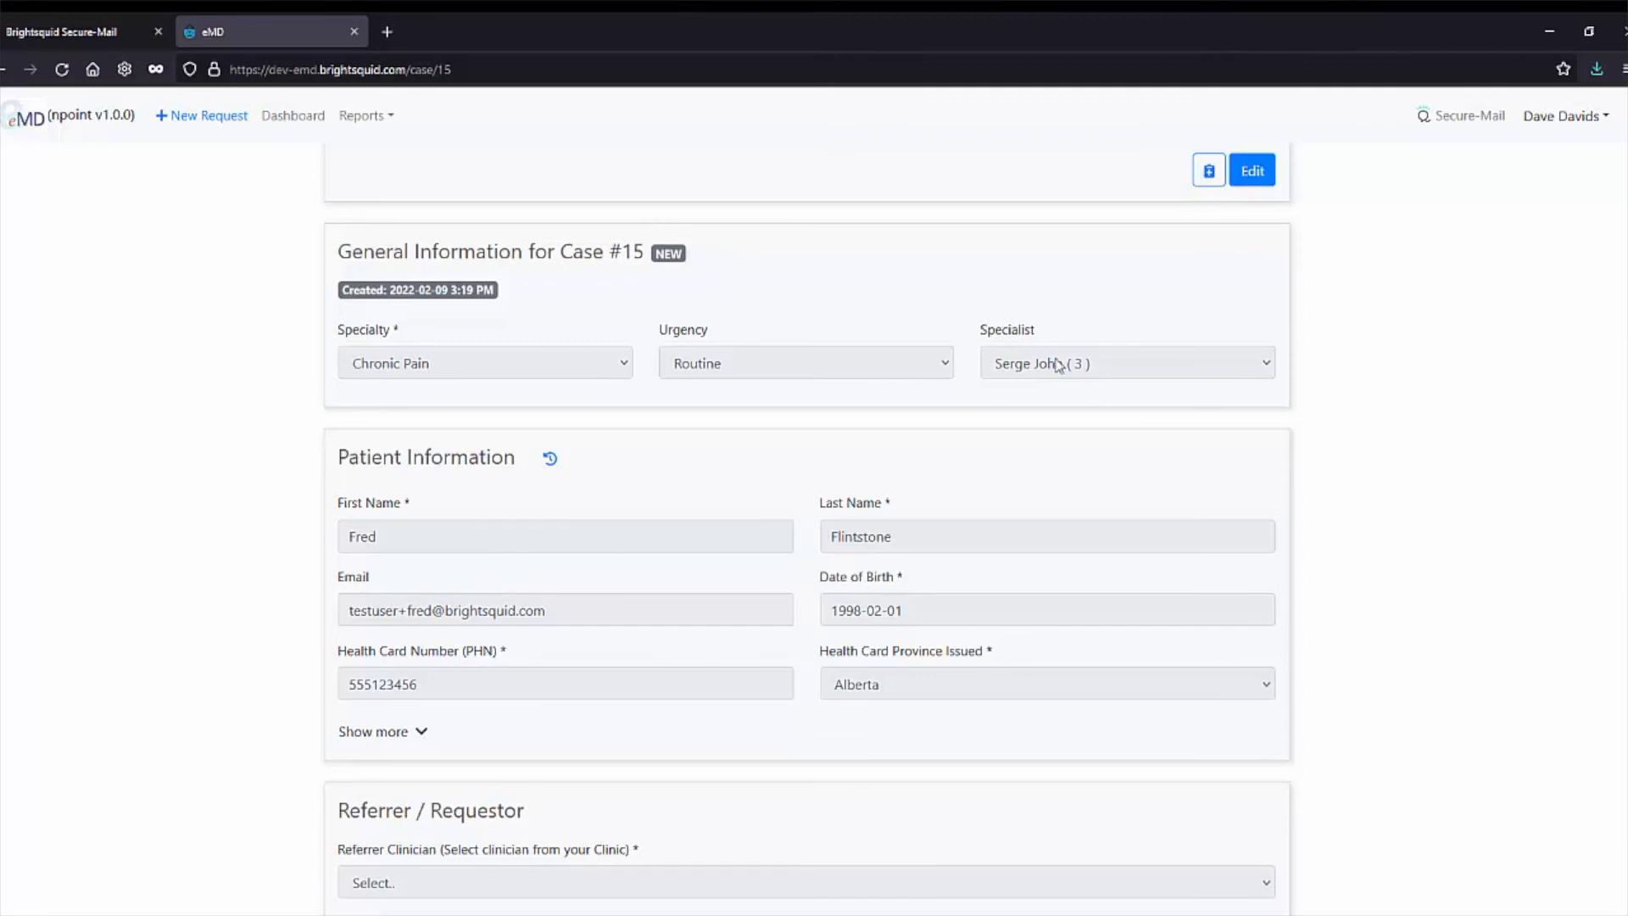
pyautogui.click(1250, 172)
pyautogui.scroll(-8, 766, 612)
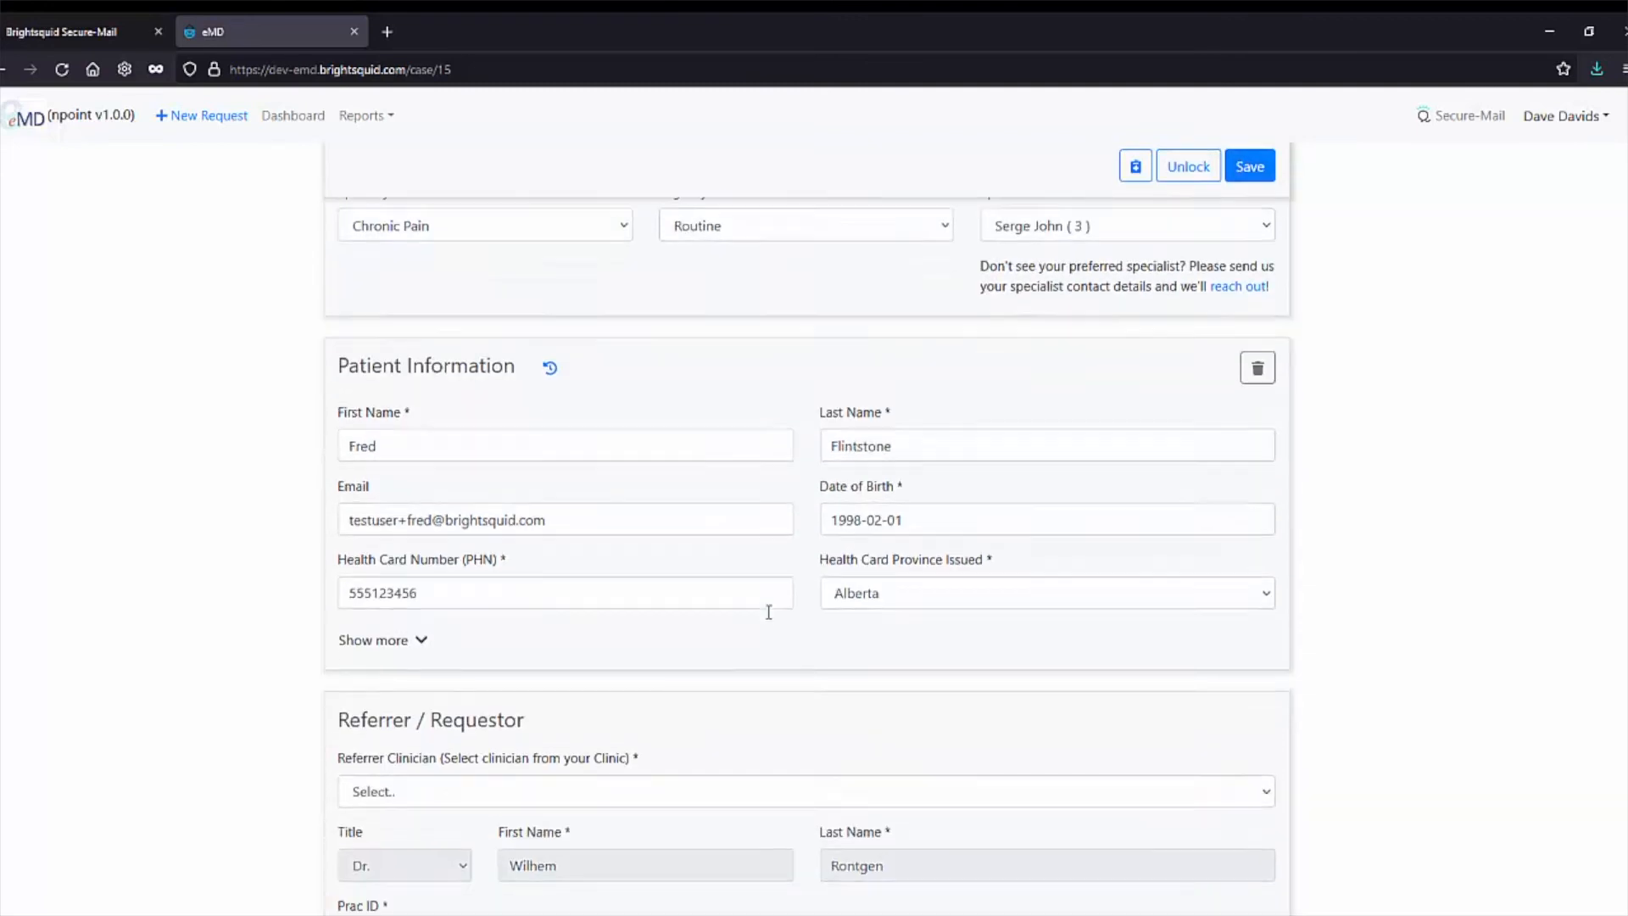
pyautogui.scroll(-3, 768, 612)
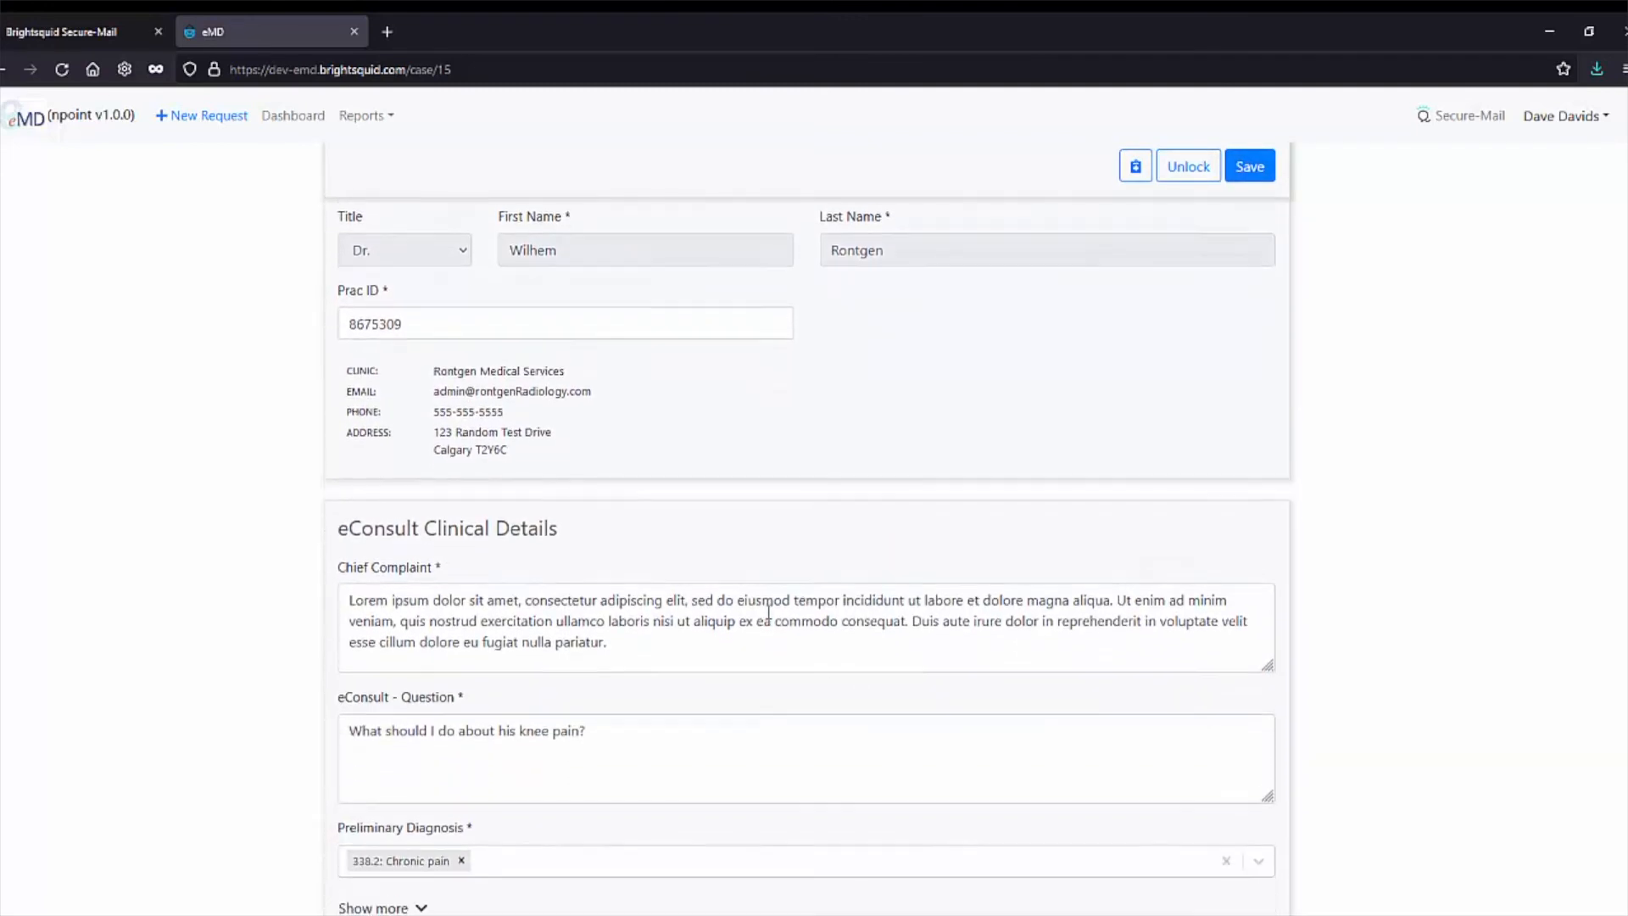
pyautogui.click(643, 594)
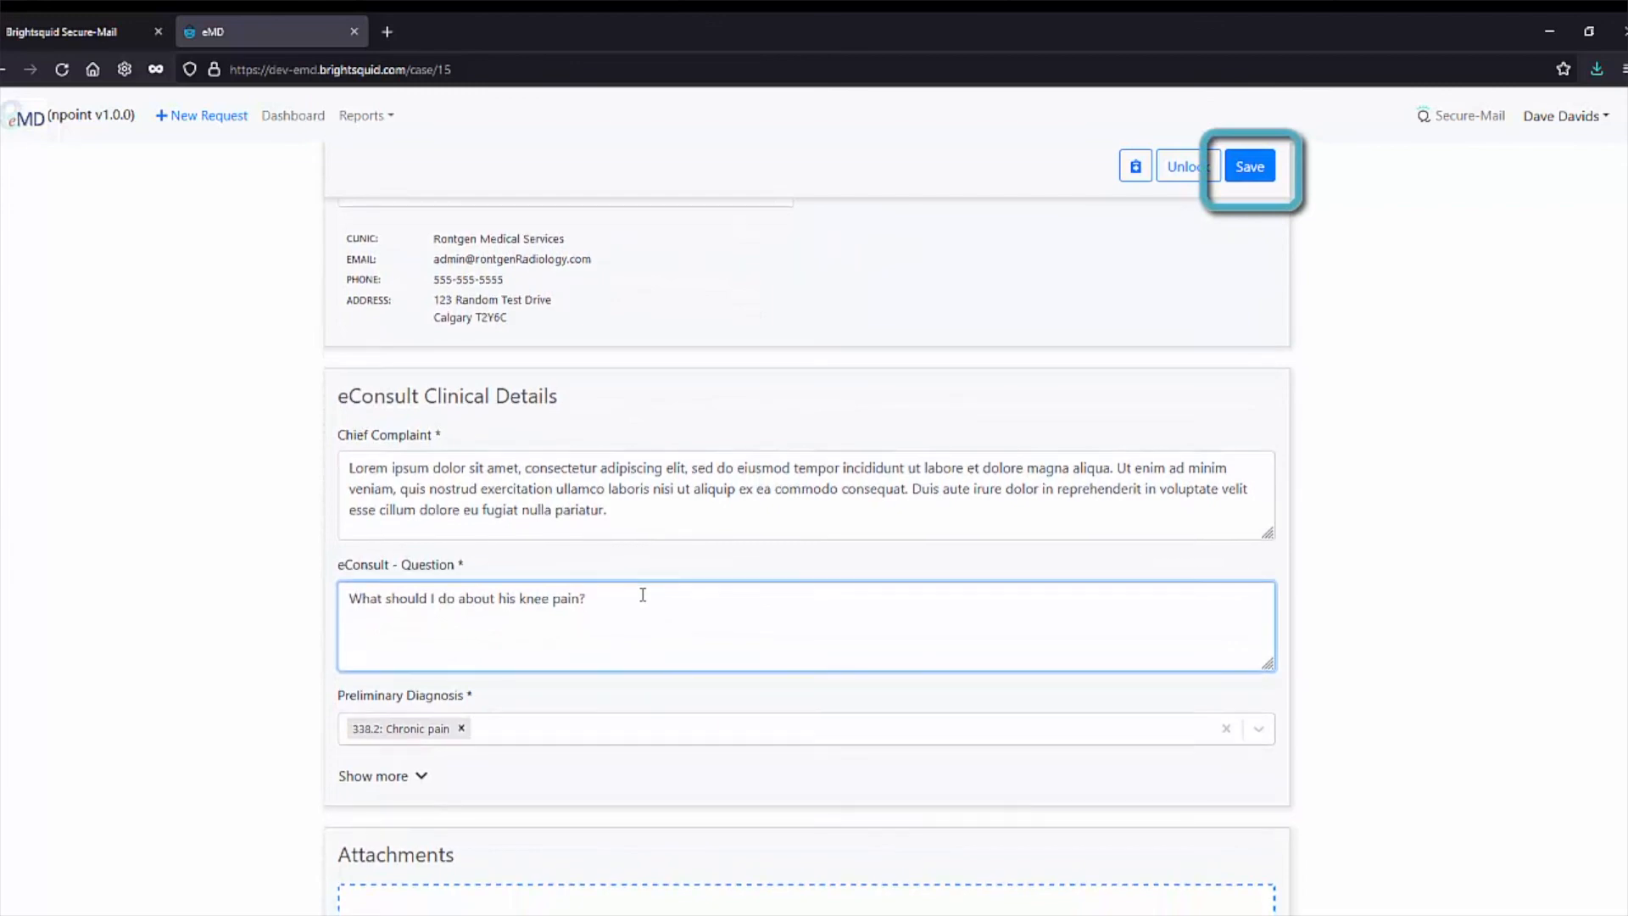
pyautogui.press('Return')
pyautogui.write('Also, what about medication?')
pyautogui.click(1246, 170)
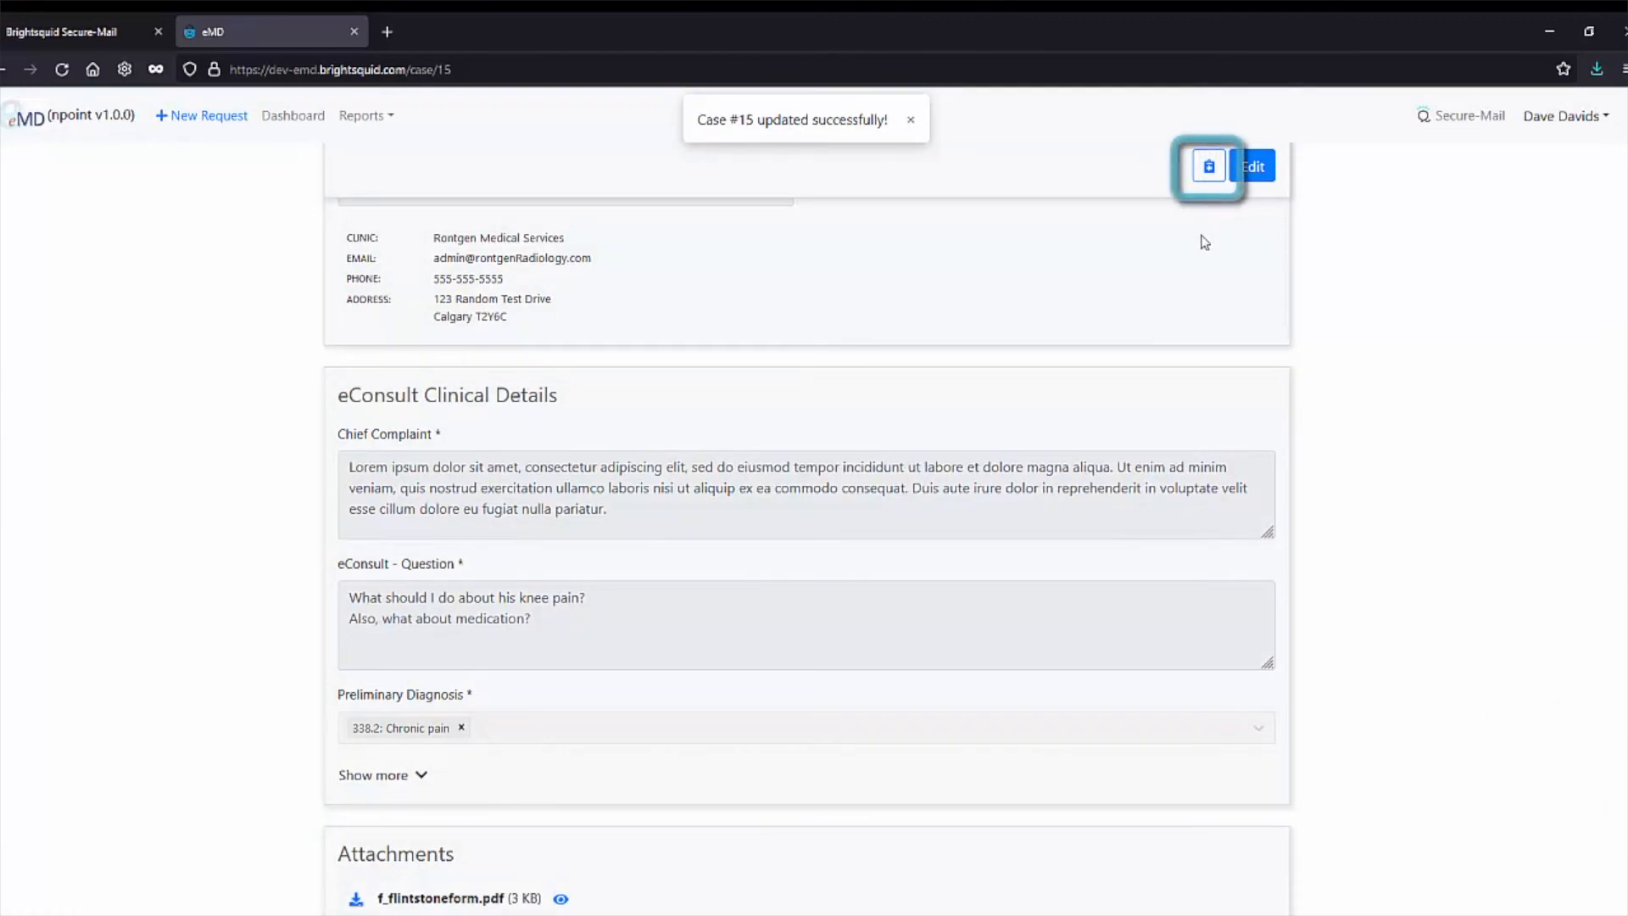
# Add a note asking to call the Dr's cell number if more information is needed, then review case 15's notes.
pyautogui.click(1210, 173)
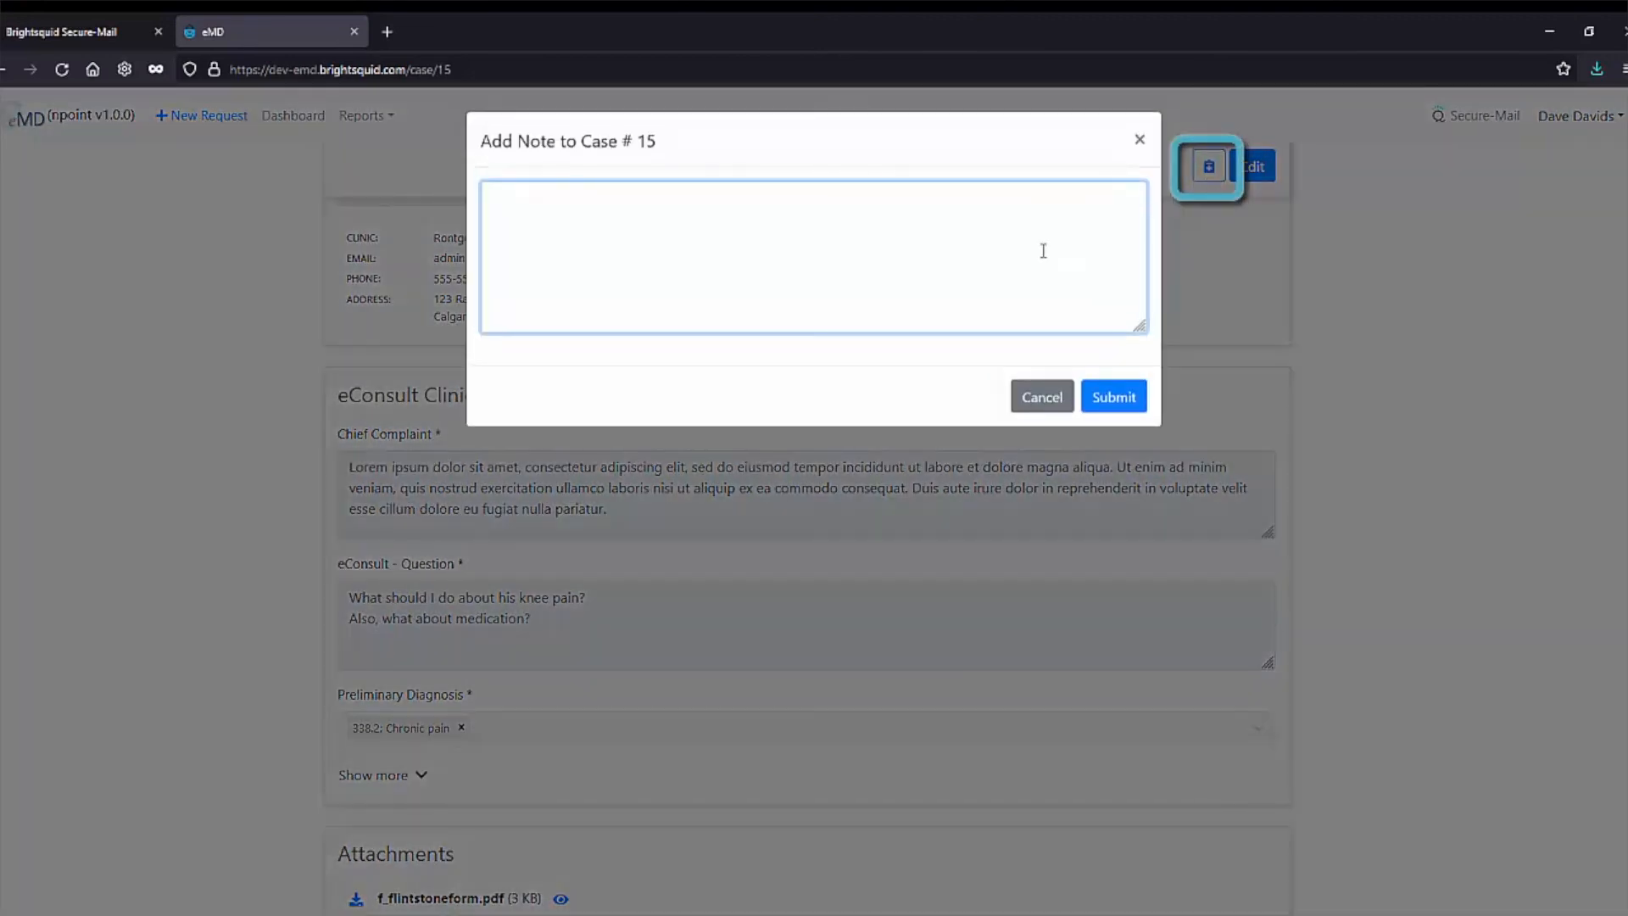
pyautogui.write("Please call the Dr's cell number if any additional inf")
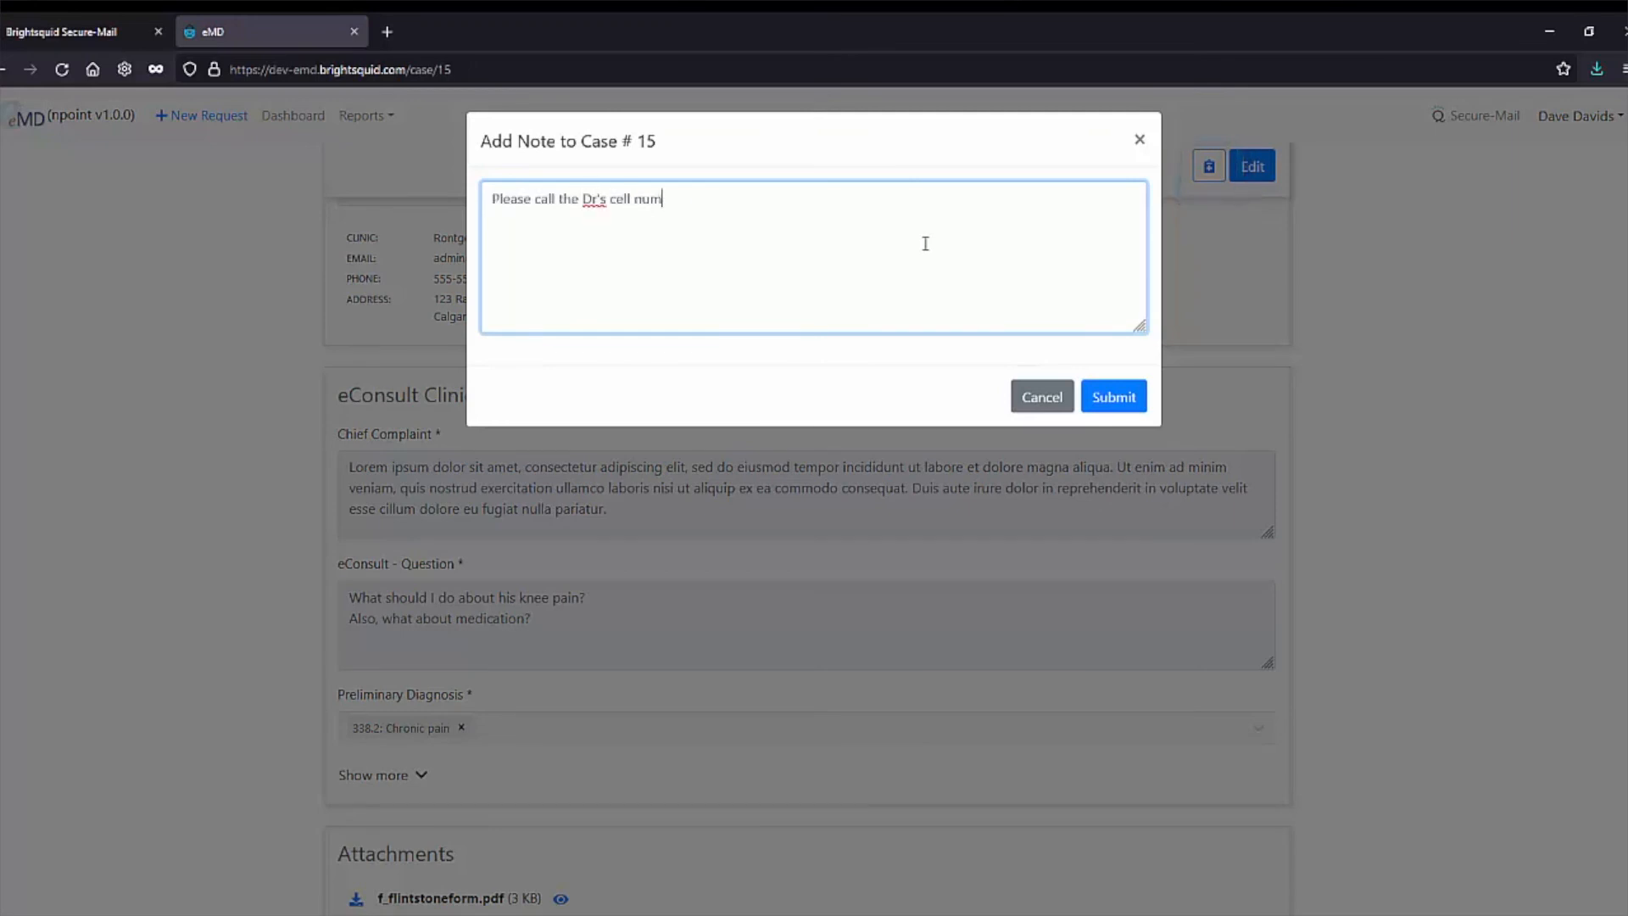
pyautogui.write('ormation is required.')
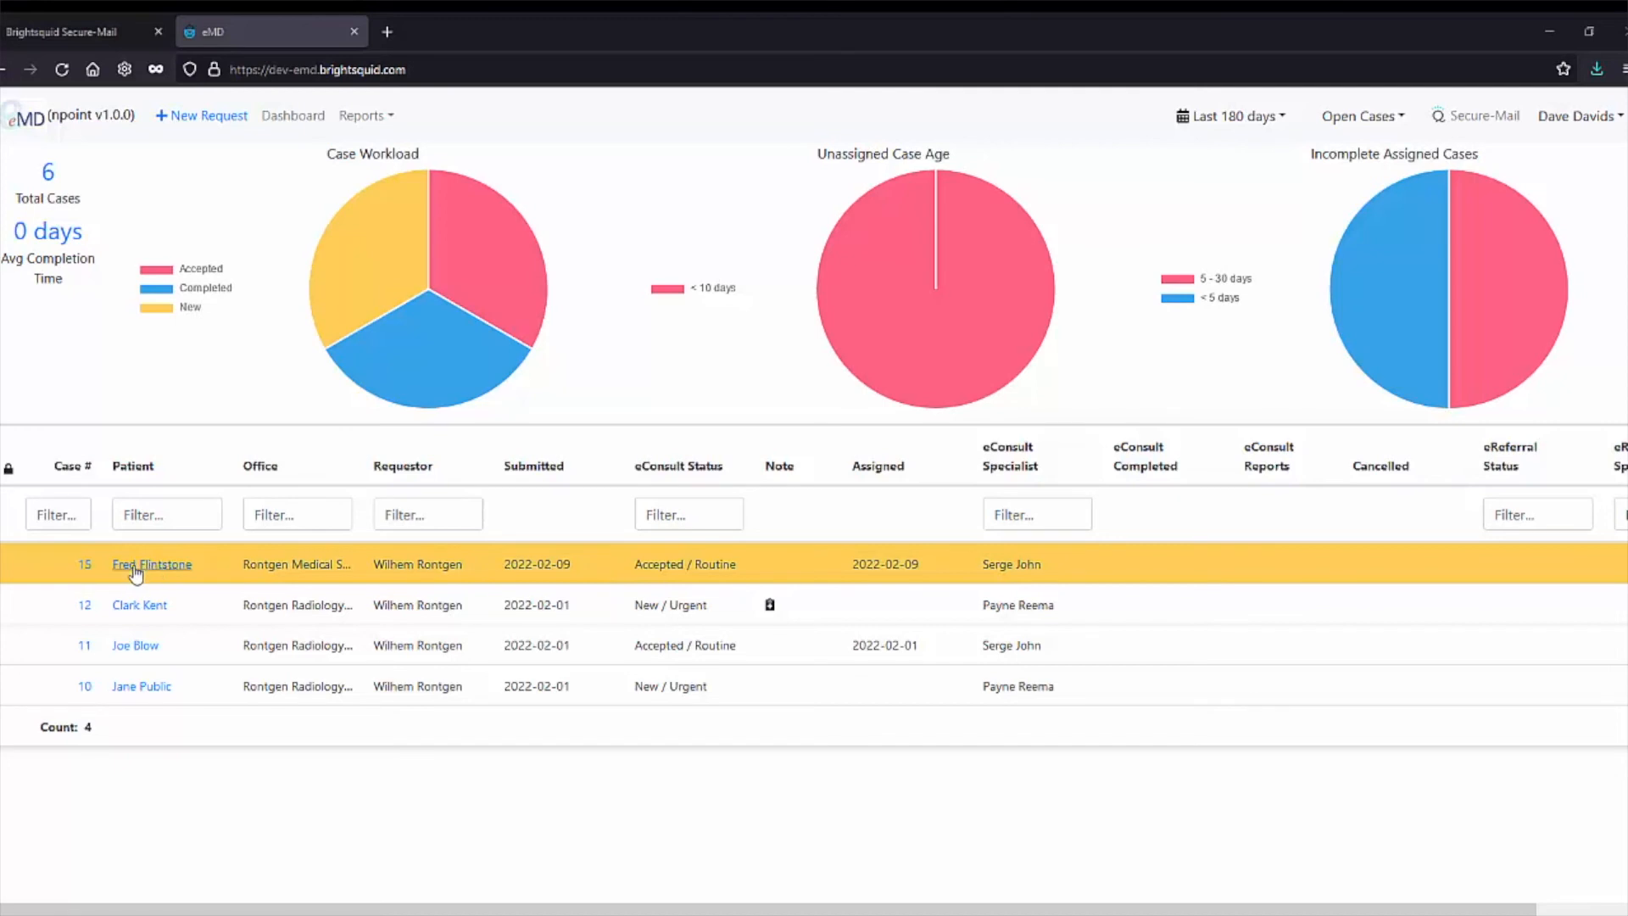
pyautogui.click(85, 565)
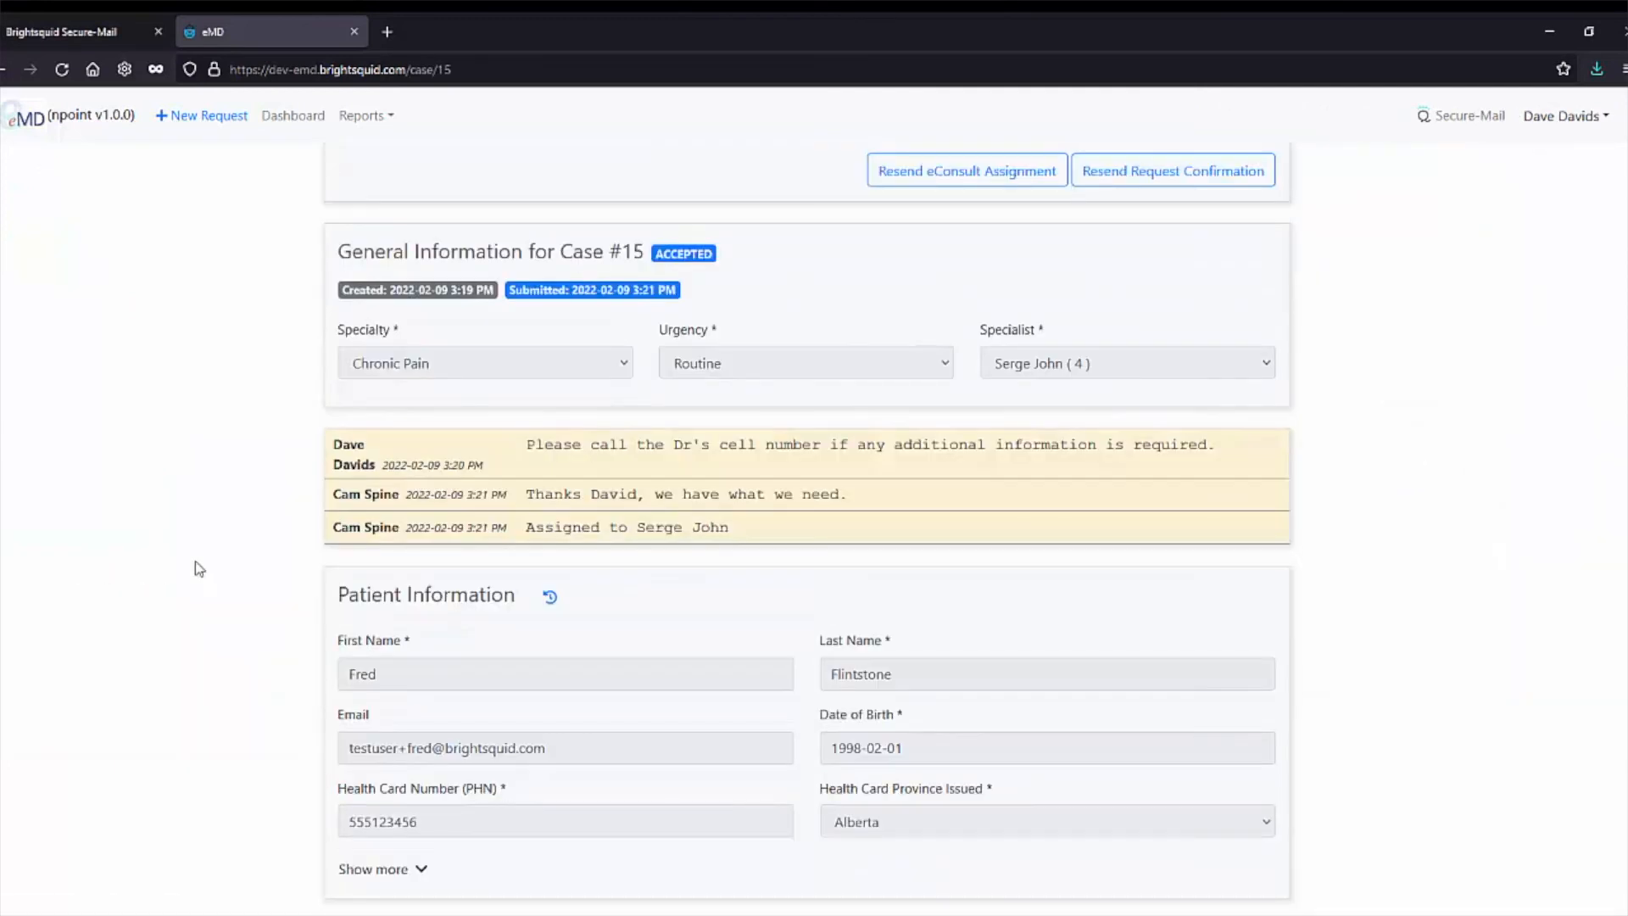
pyautogui.moveTo(523, 527); pyautogui.dragTo(761, 525)
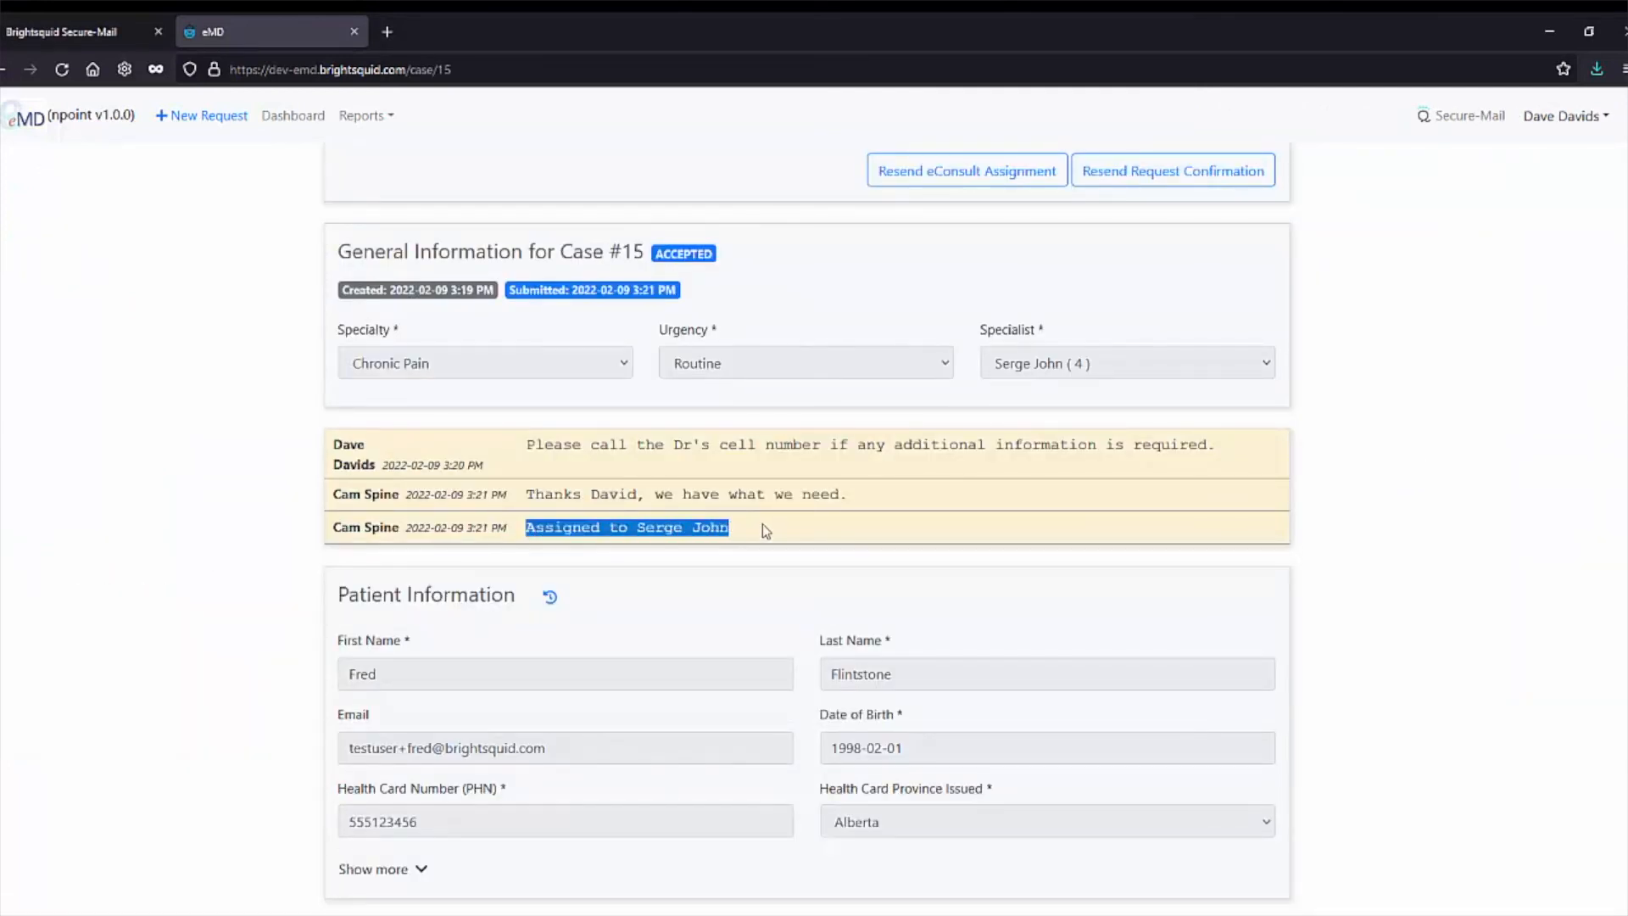
pyautogui.click(762, 526)
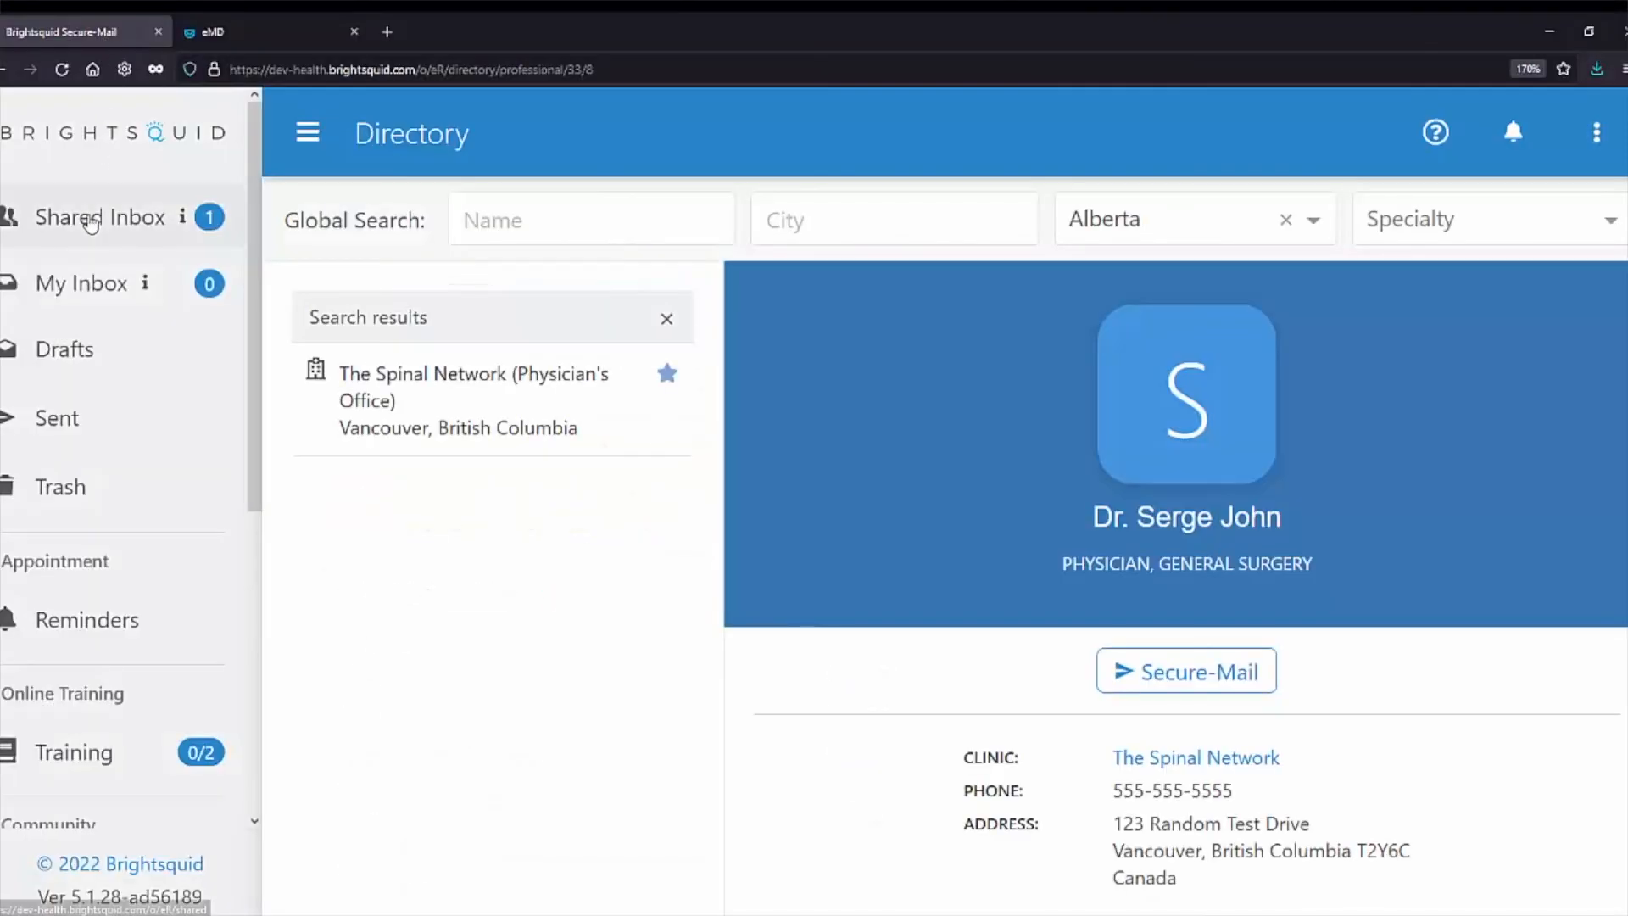
# Read the eConsultation Request Received Confirmation email in the Shared Inbox, then return to eMD.
pyautogui.click(92, 222)
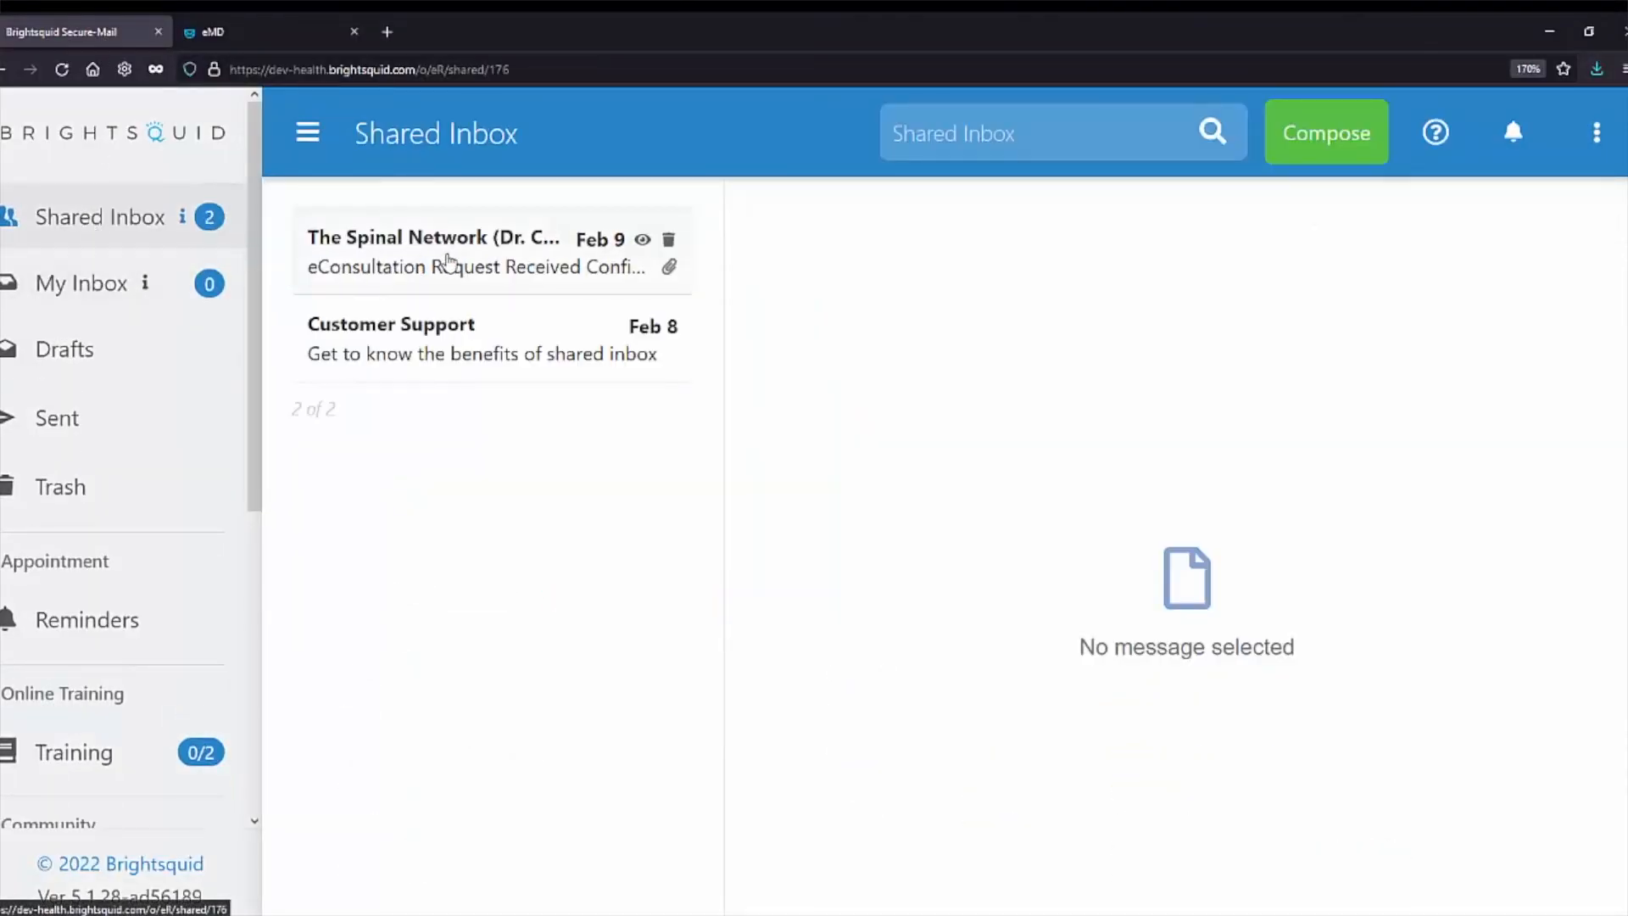
pyautogui.click(447, 265)
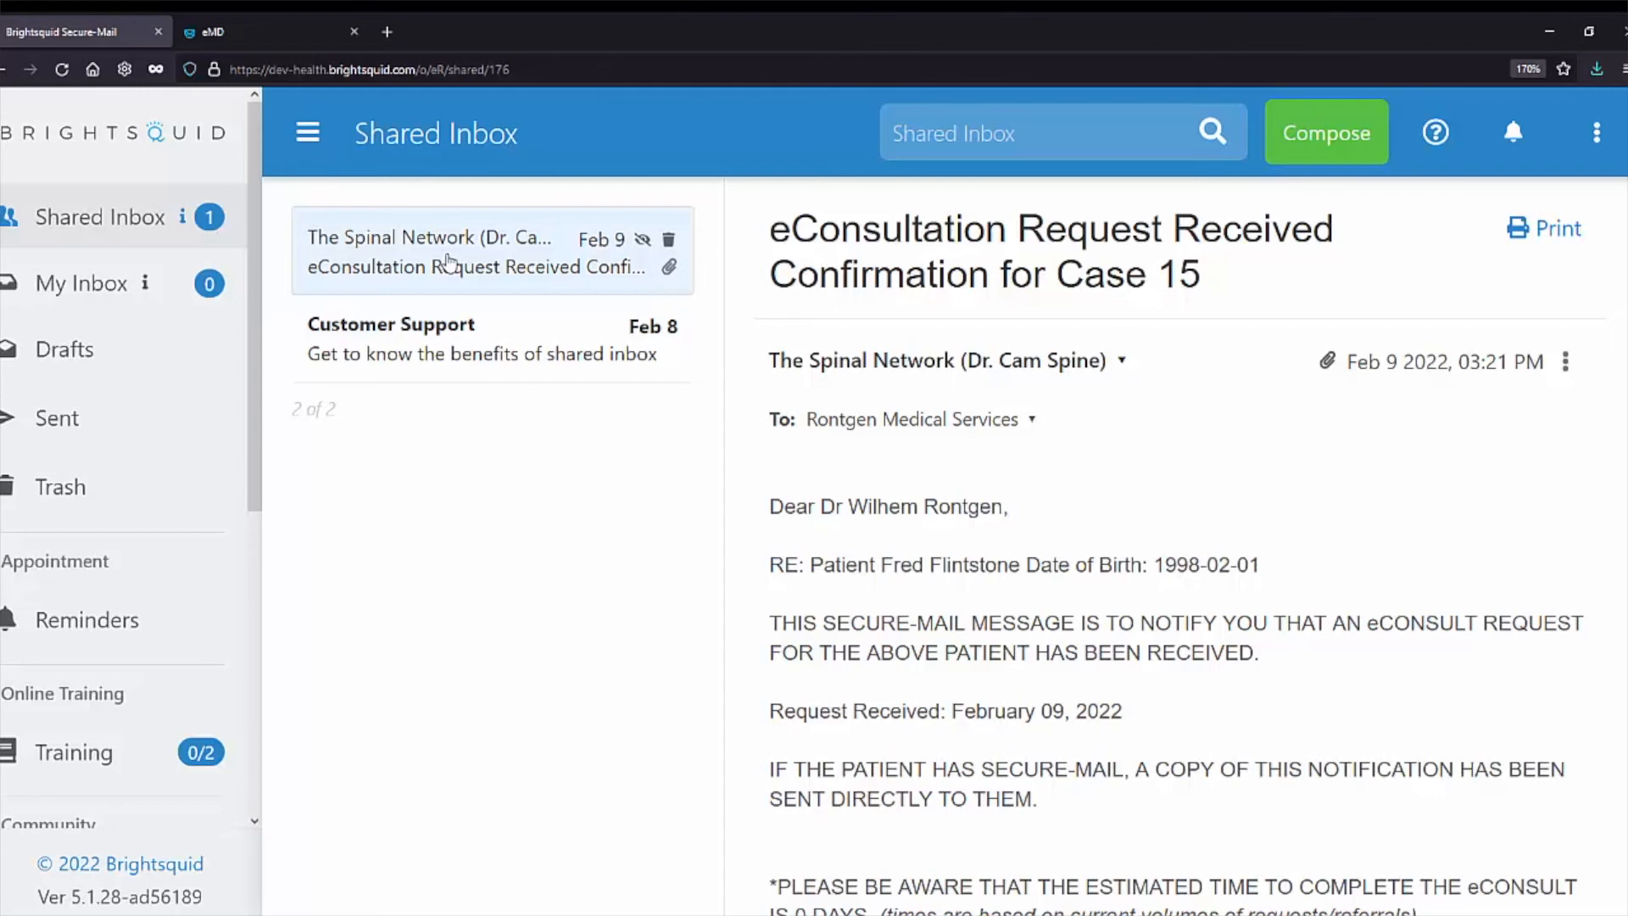
pyautogui.click(280, 34)
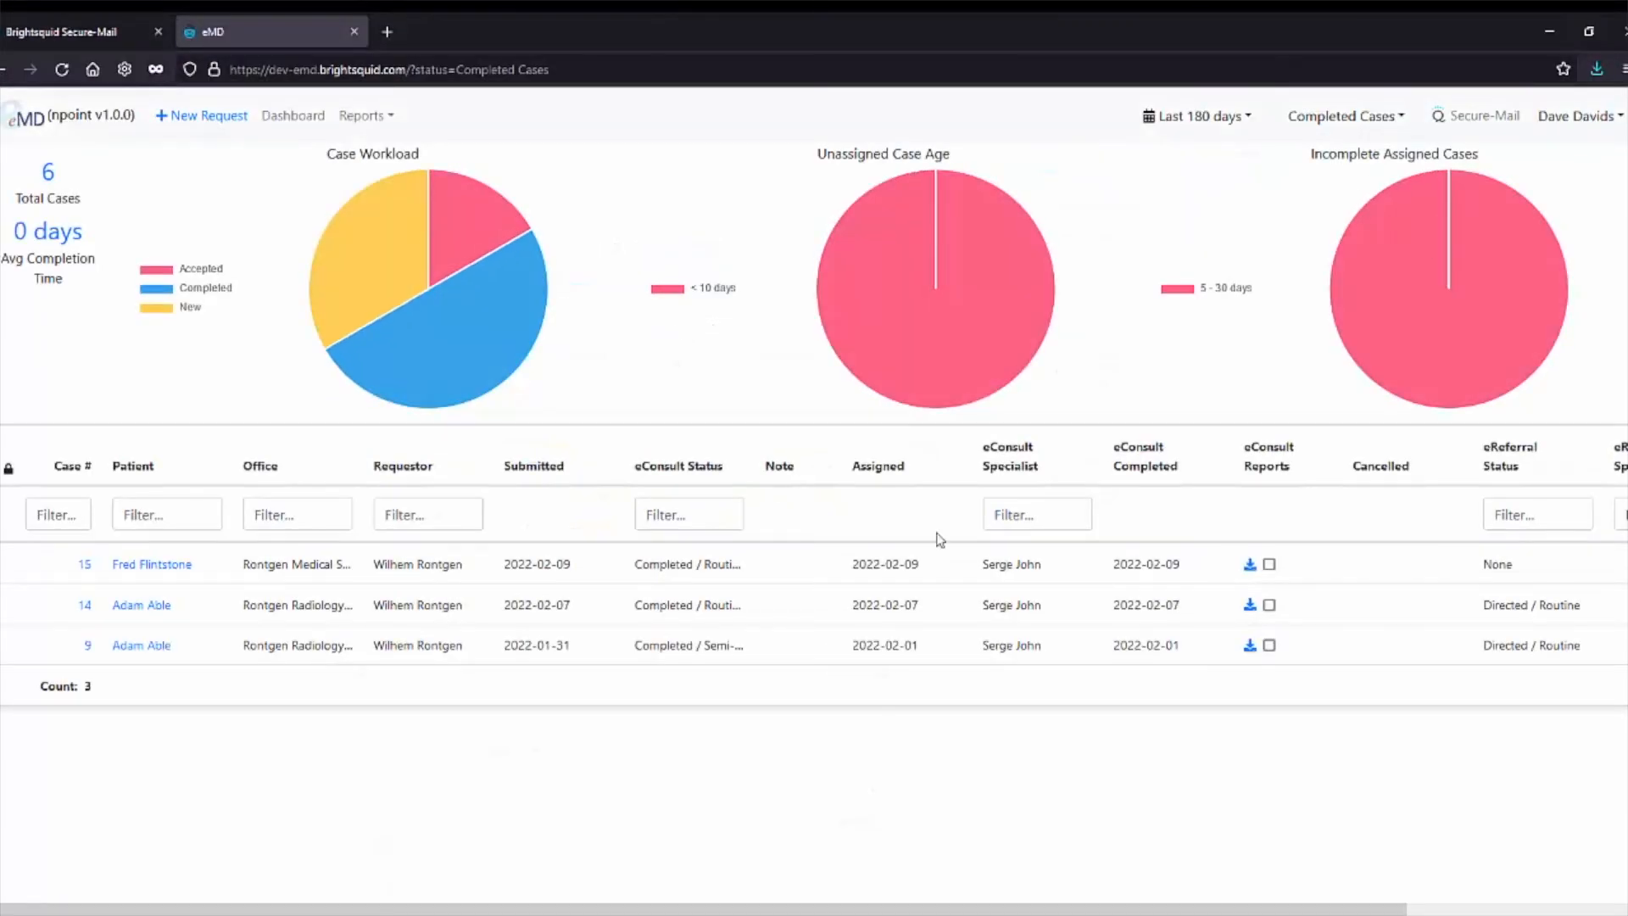
# Download case 15's eConsult report and open Case_15_eConsultReport.pdf from the completion email.
pyautogui.click(1251, 566)
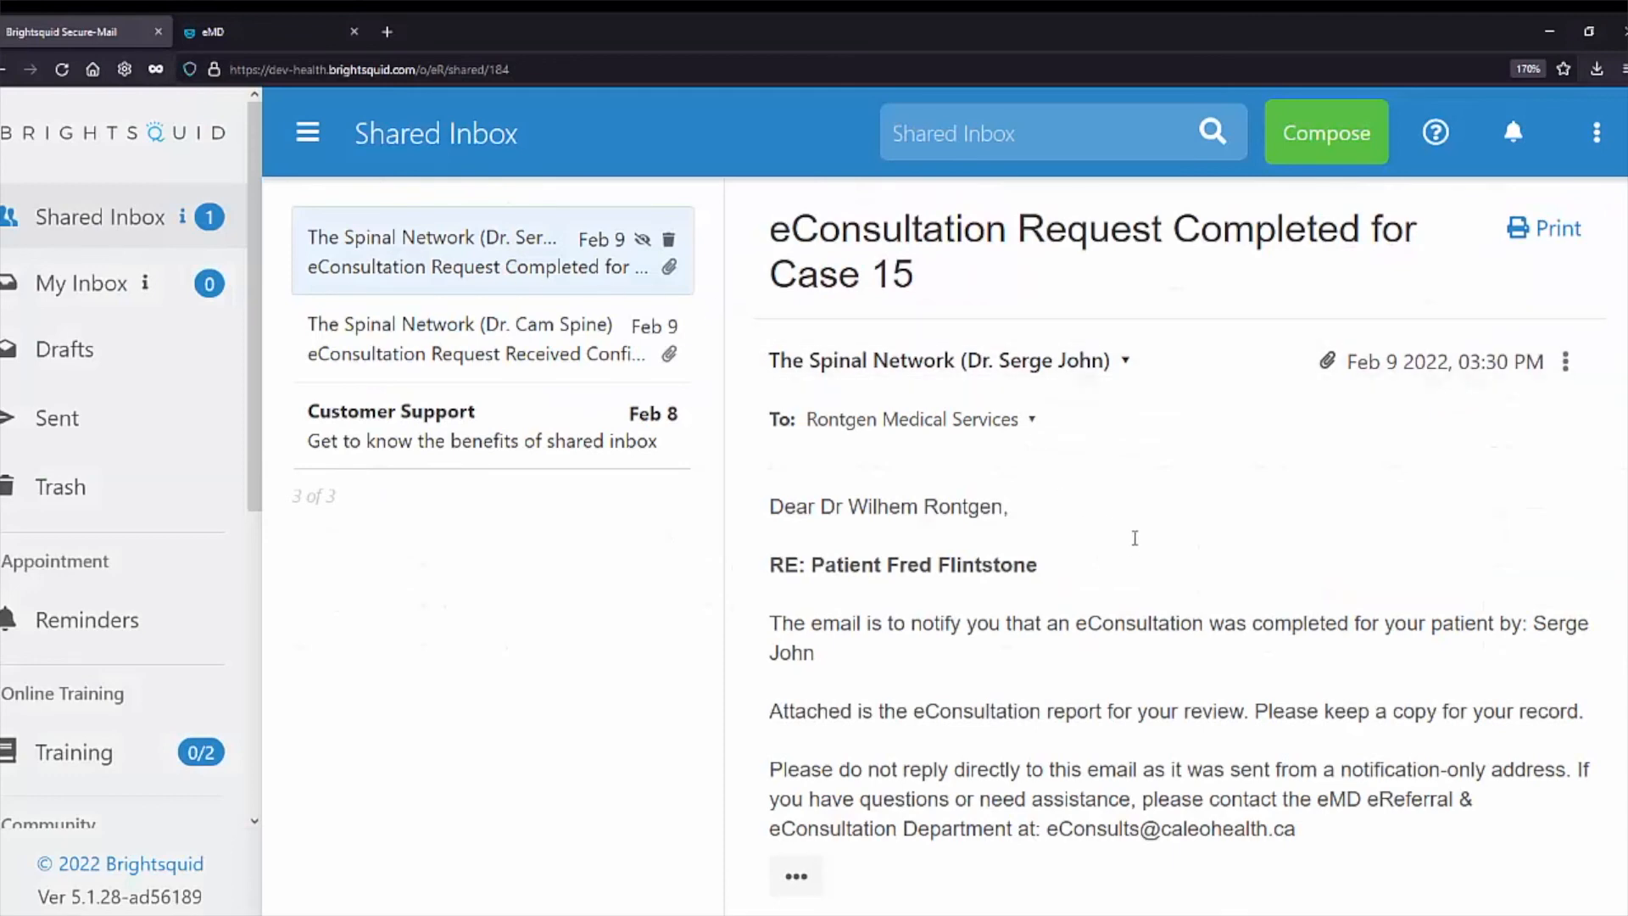
pyautogui.scroll(-4, 1132, 542)
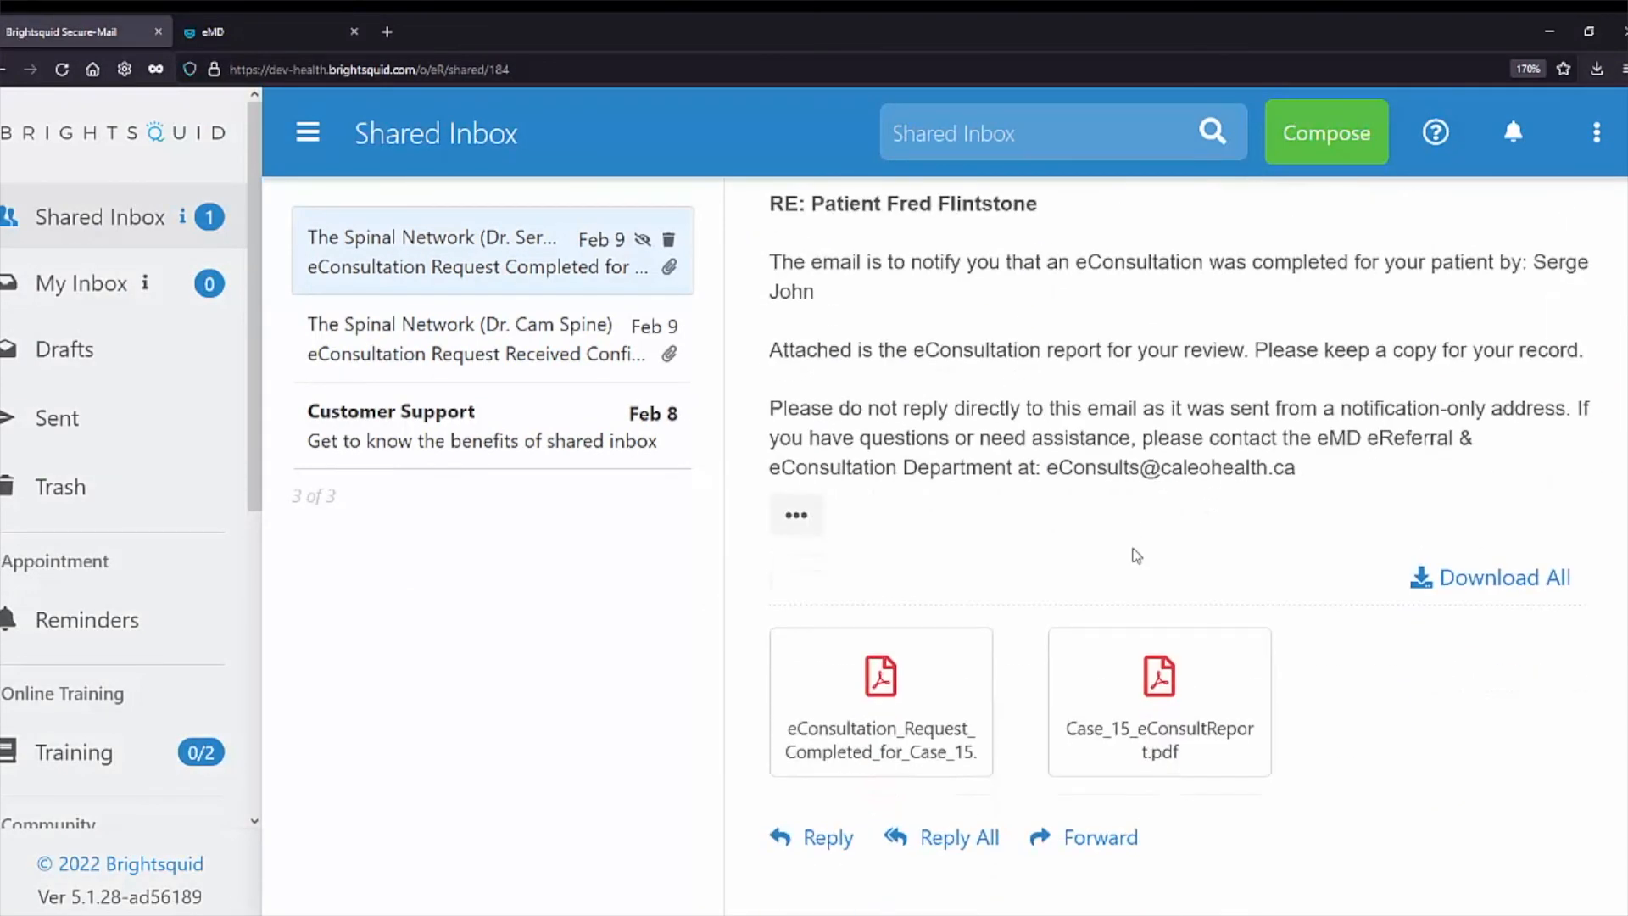
pyautogui.click(1055, 665)
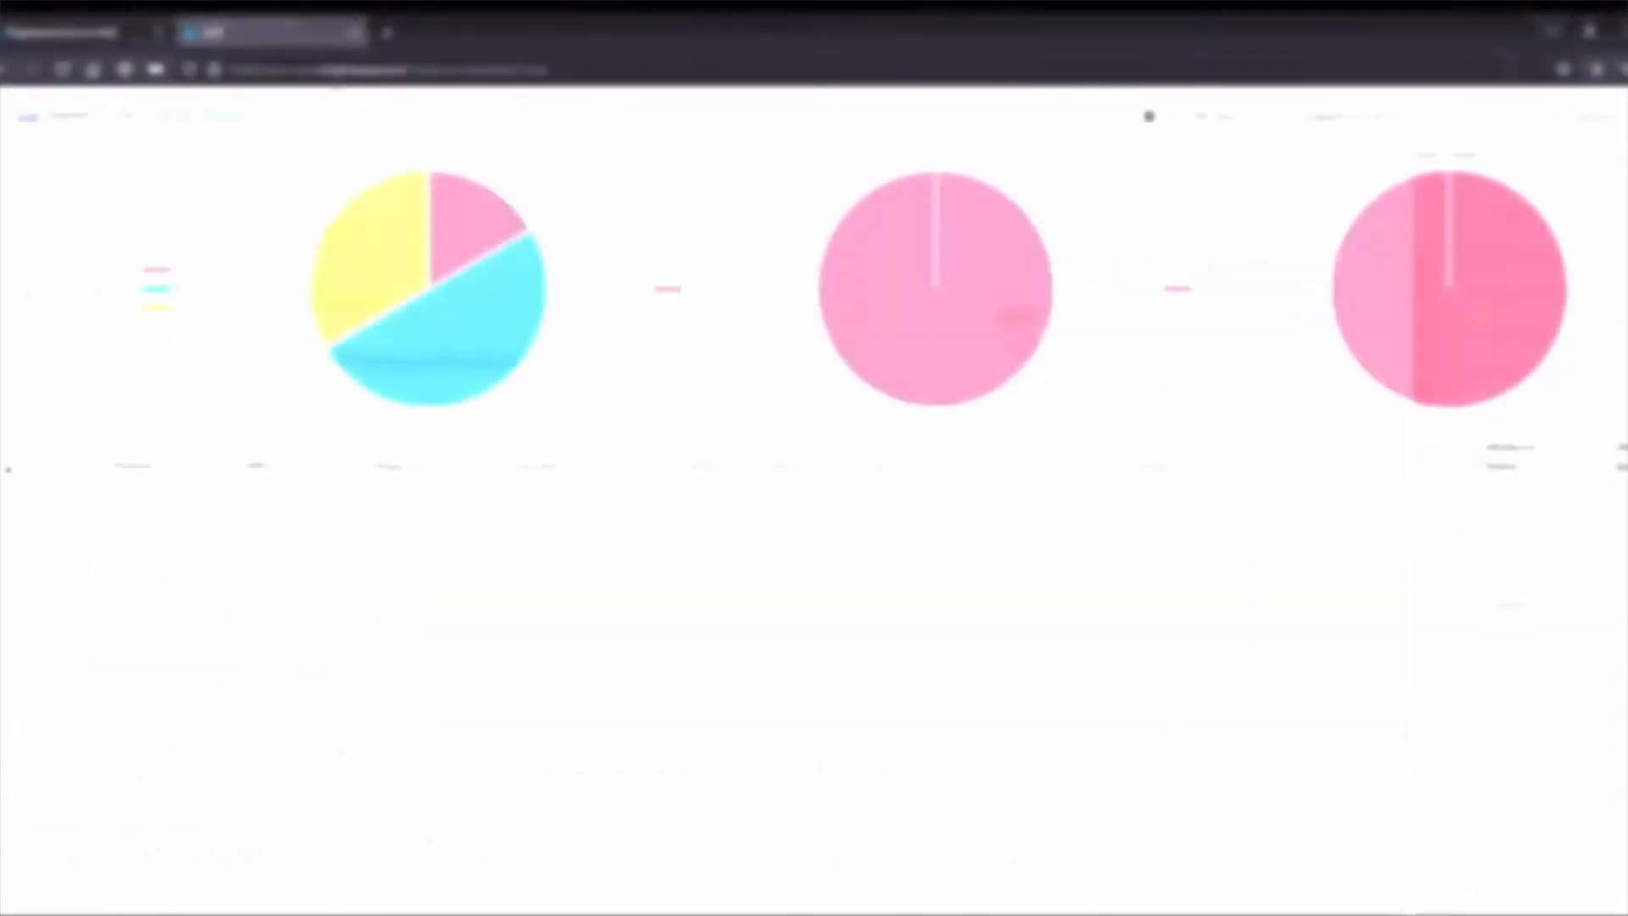
# Review the Billing Report's three completed consults, then return to the dashboard of open cases.
pyautogui.click(360, 114)
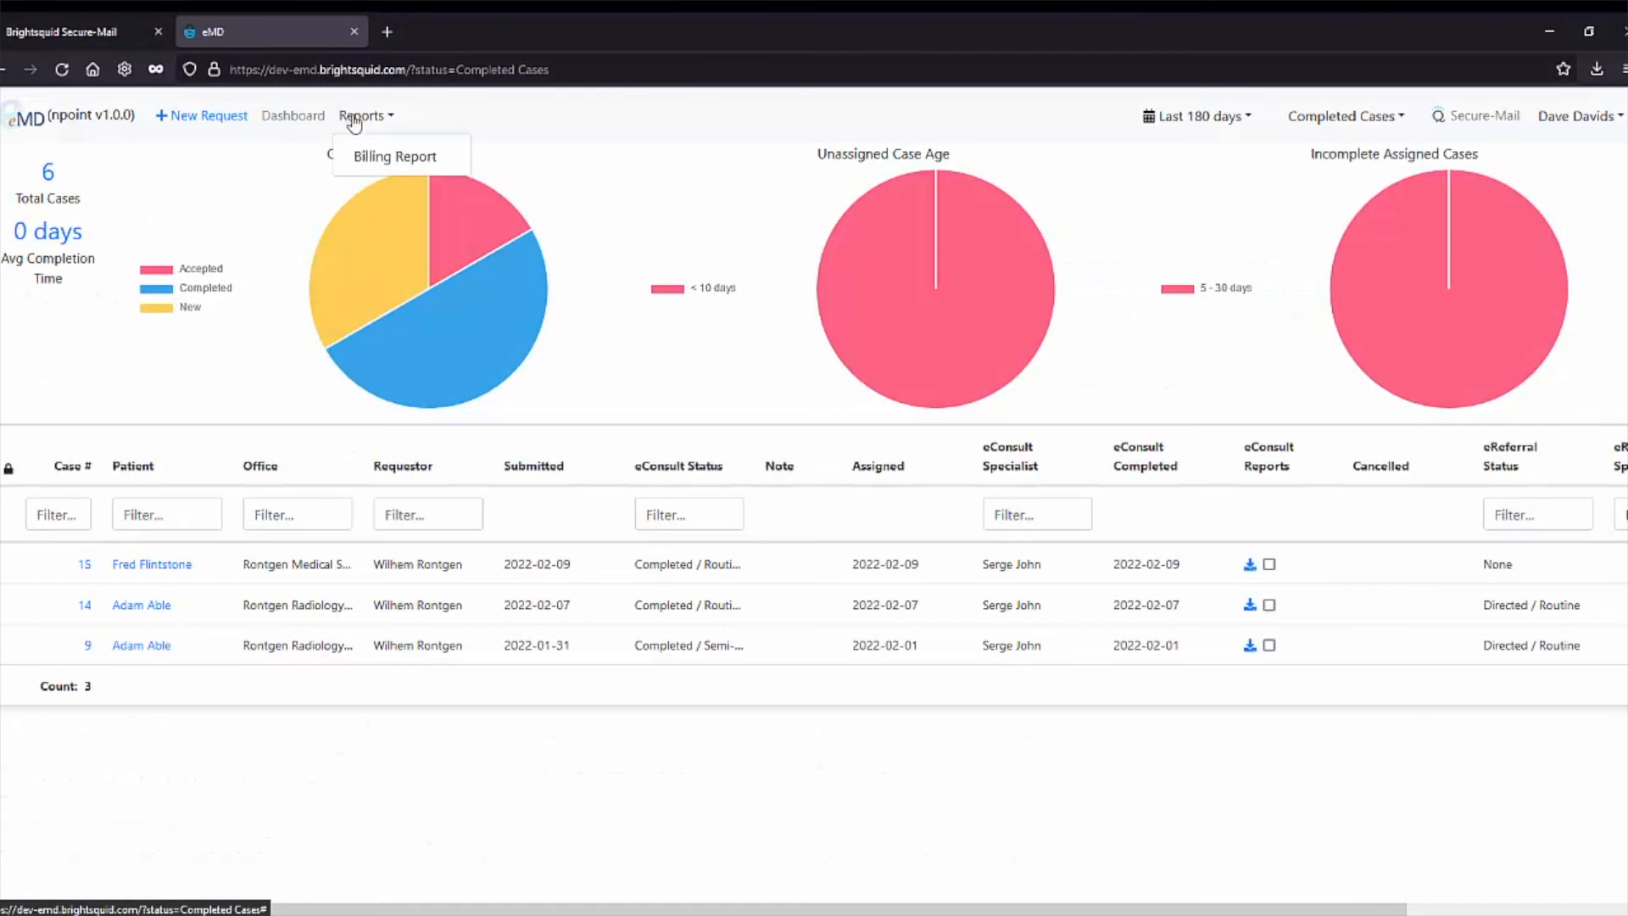
pyautogui.click(386, 157)
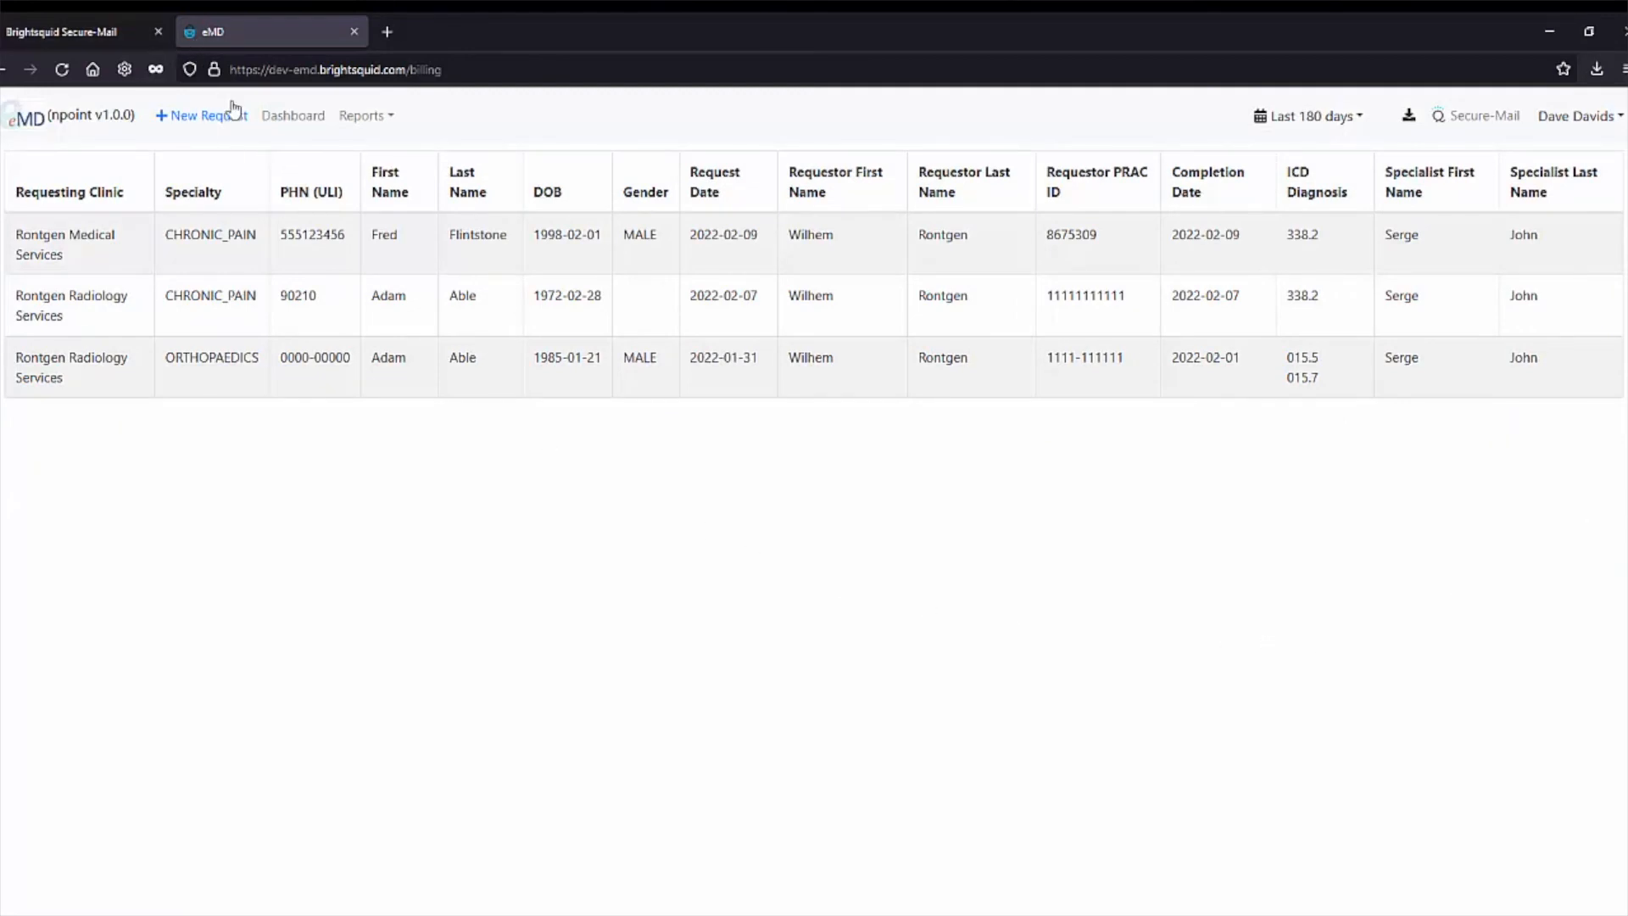
pyautogui.click(299, 116)
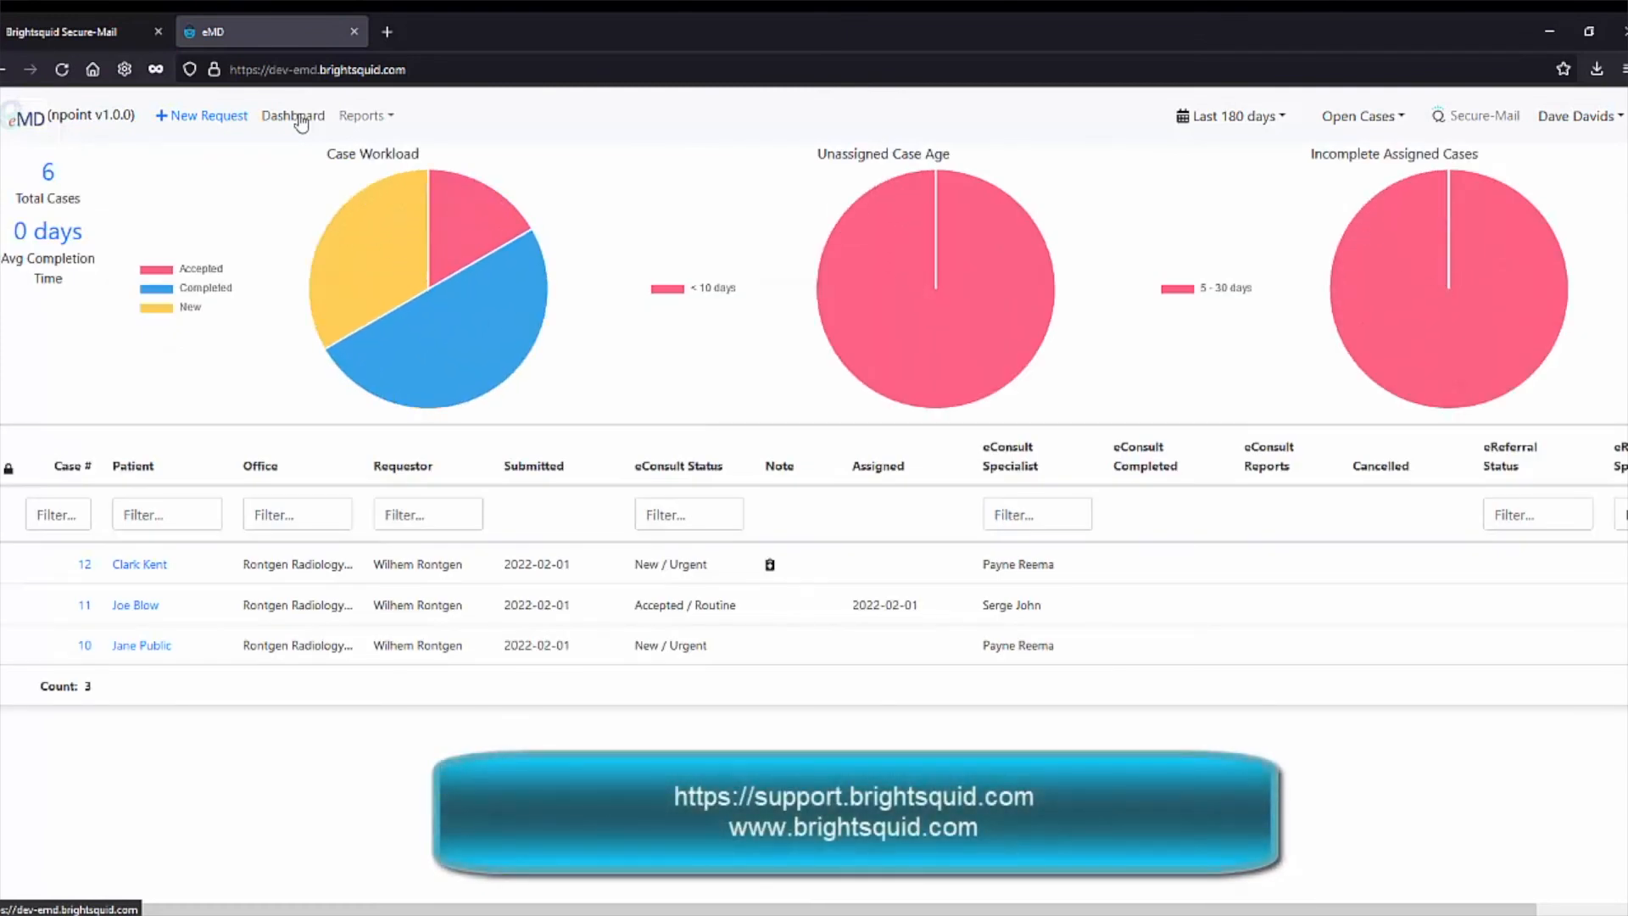
# Show the Last 180 days date range choices and the Open Cases status filter options.
pyautogui.click(1264, 124)
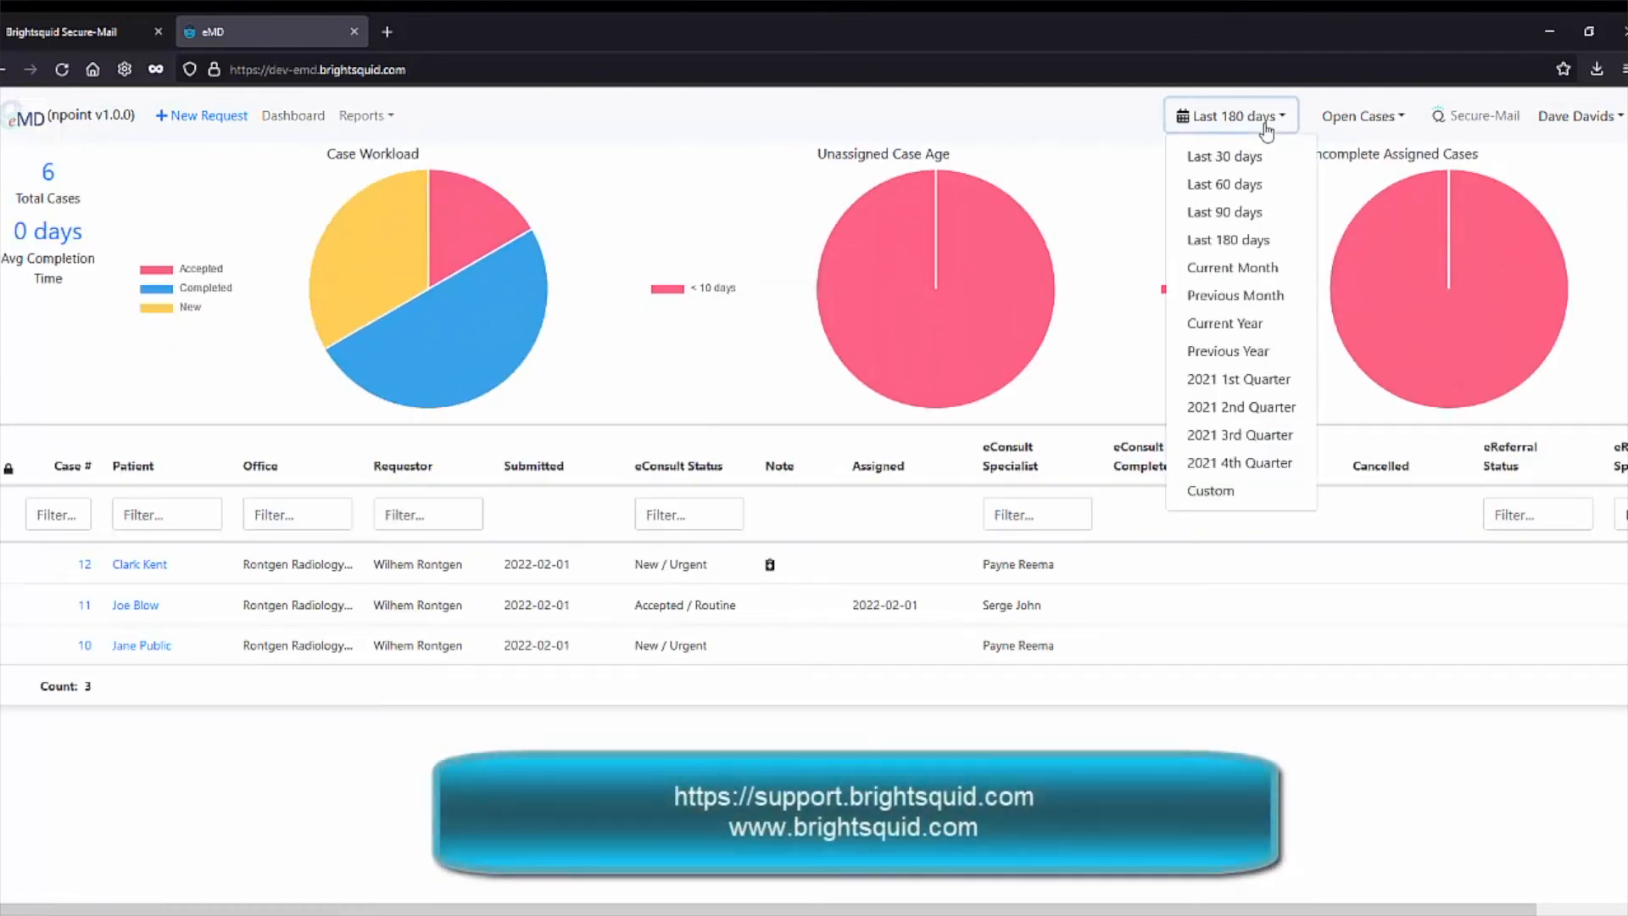
pyautogui.click(1369, 123)
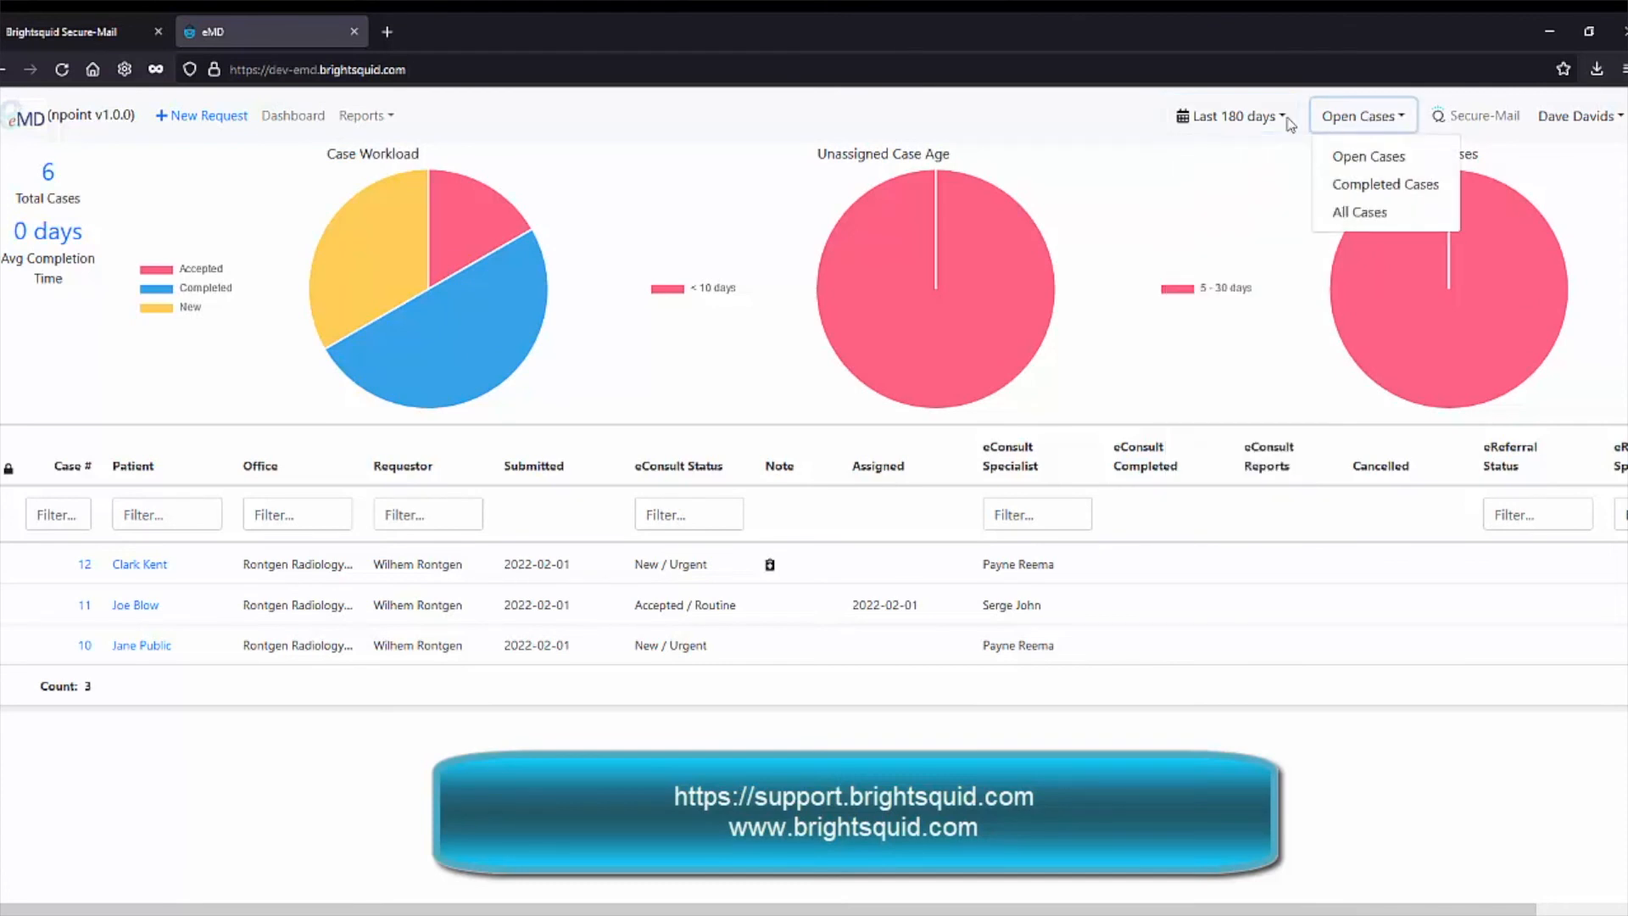